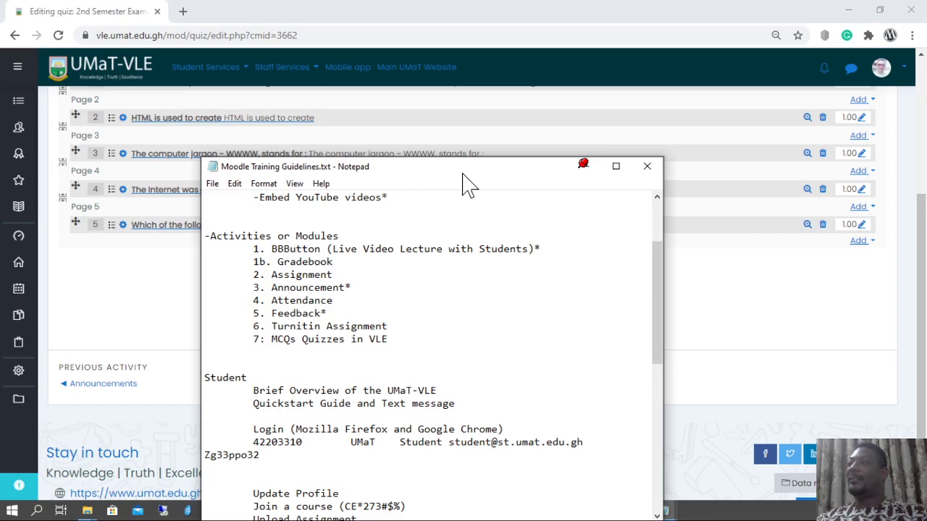
Append "(Cloze)" to the "Fill-in-the-Blanks Questions" line in the Moodle Training Guidelines notes
{"action": "left_click_drag", "start_coordinate": [480, 171], "coordinate": [502, 55]}
{"action": "scroll", "coordinate": [449, 239], "scroll_direction": "down", "scroll_amount": 7}
{"action": "scroll", "coordinate": [452, 239], "scroll_direction": "down", "scroll_amount": 3}
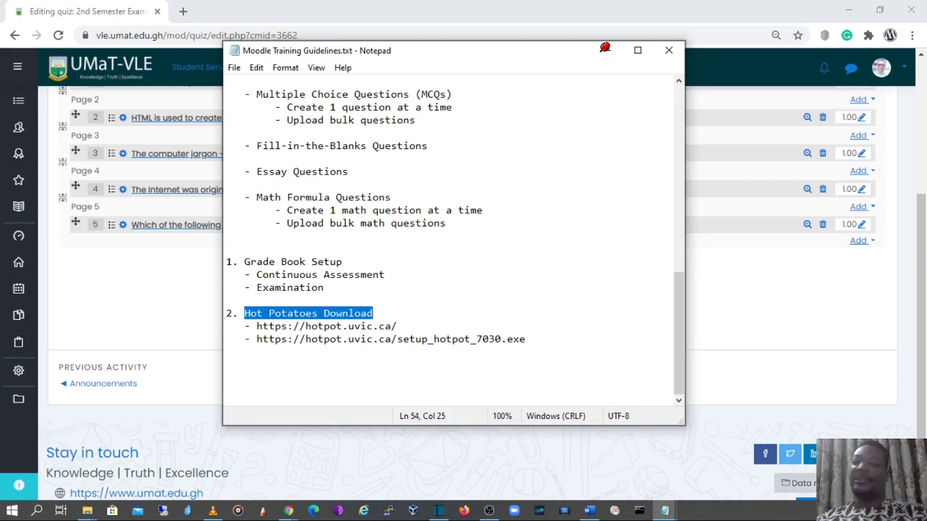
{"action": "left_click", "coordinate": [428, 145]}
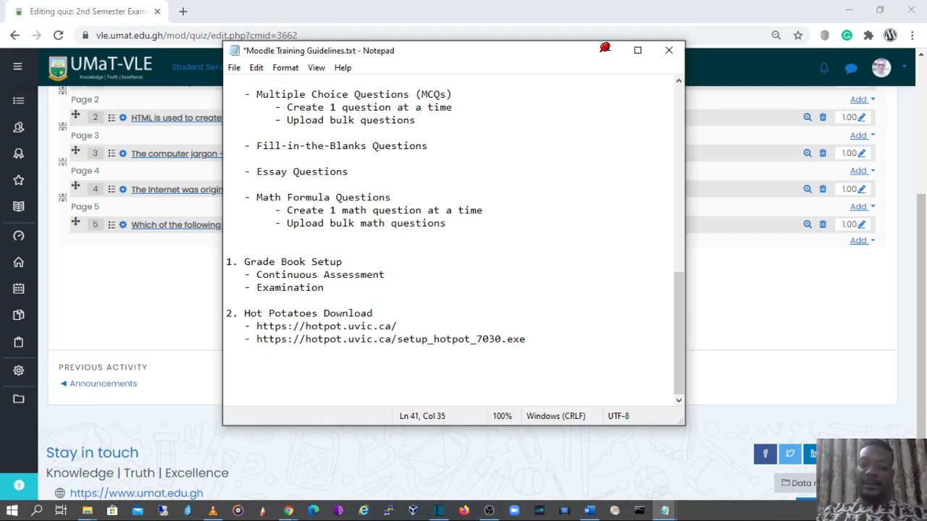
{"action": "type", "text": "(C"}
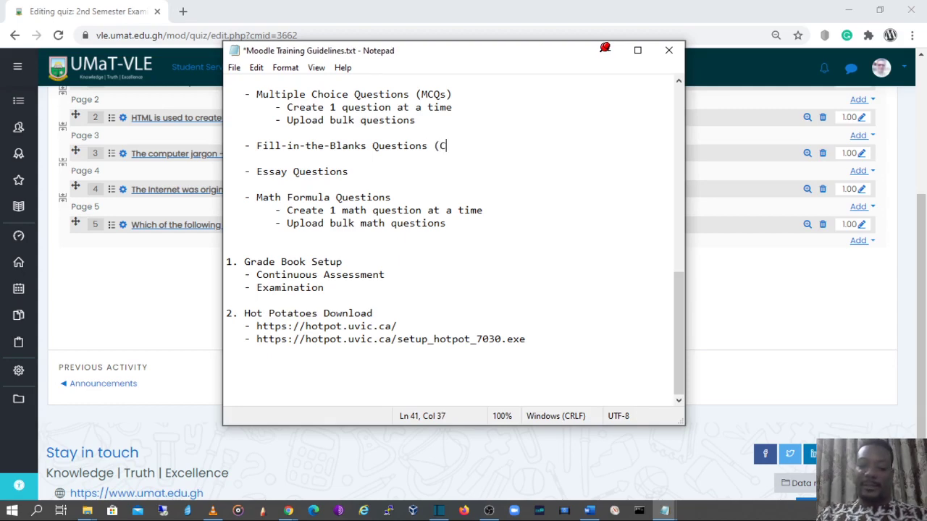
{"action": "type", "text": "loze)"}
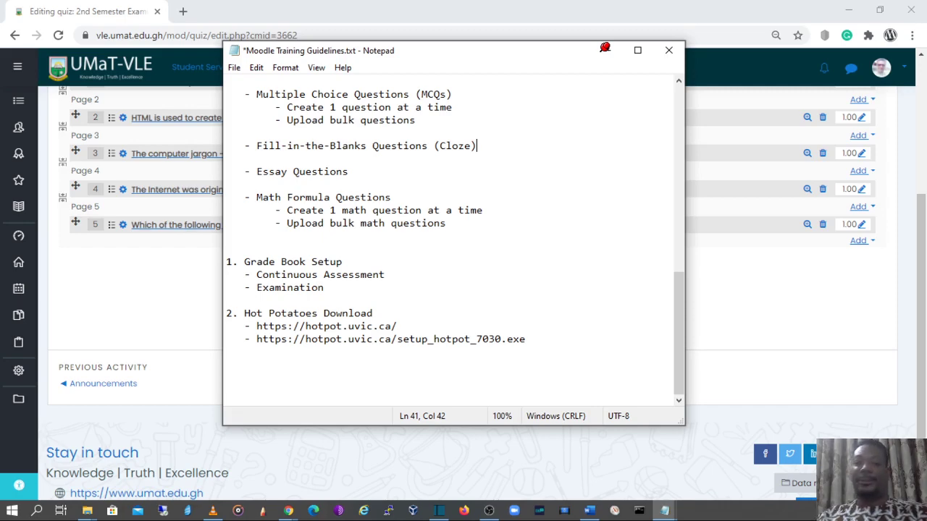
Put the training guidelines window away and return to the quiz editing page in Chrome
{"action": "left_click_drag", "start_coordinate": [244, 313], "coordinate": [317, 312]}
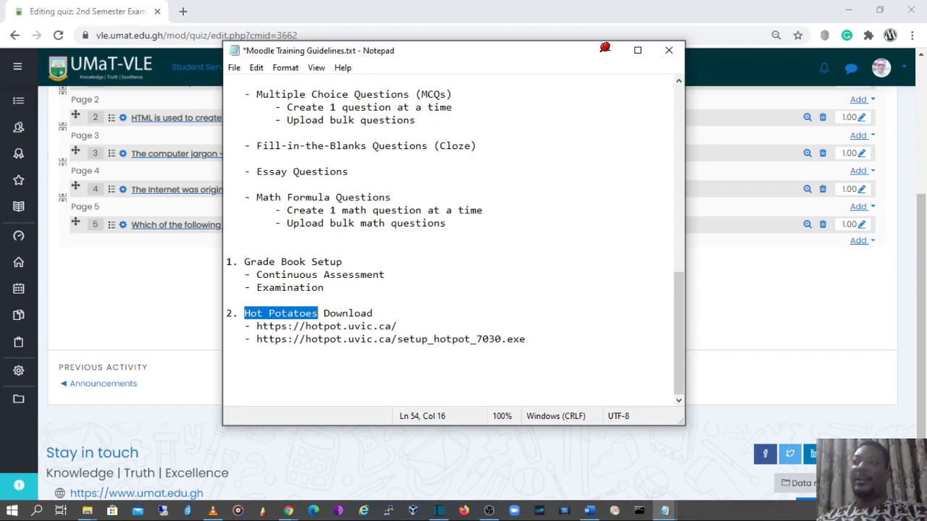
{"action": "left_click", "coordinate": [250, 313]}
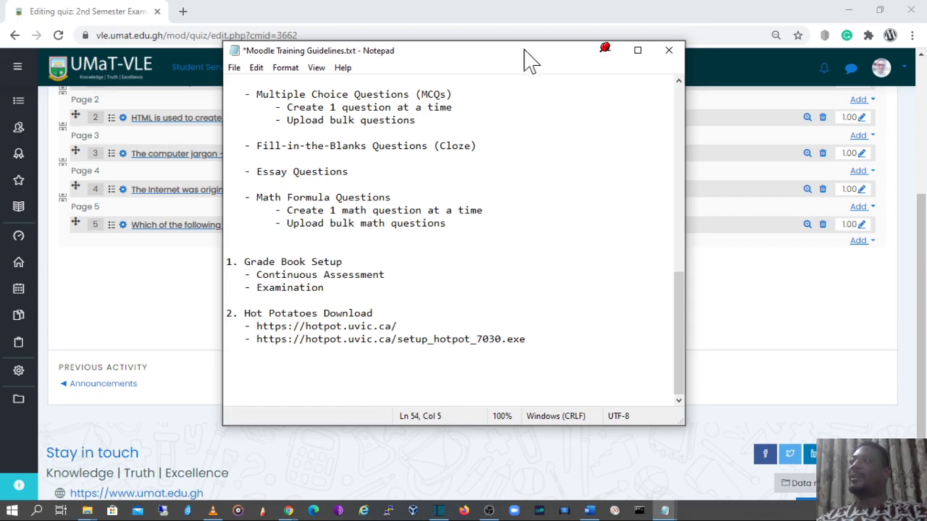
{"action": "left_click_drag", "start_coordinate": [527, 56], "coordinate": [439, 93]}
{"action": "left_click", "coordinate": [517, 86]}
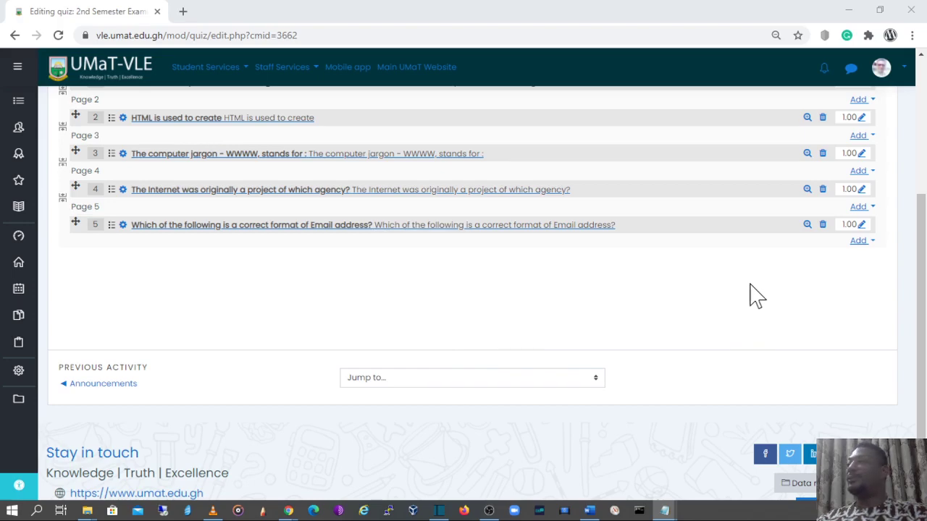
Go to the 2nd Semester Examination overview and reopen its question list for editing
{"action": "scroll", "coordinate": [760, 319], "scroll_direction": "up", "scroll_amount": 3}
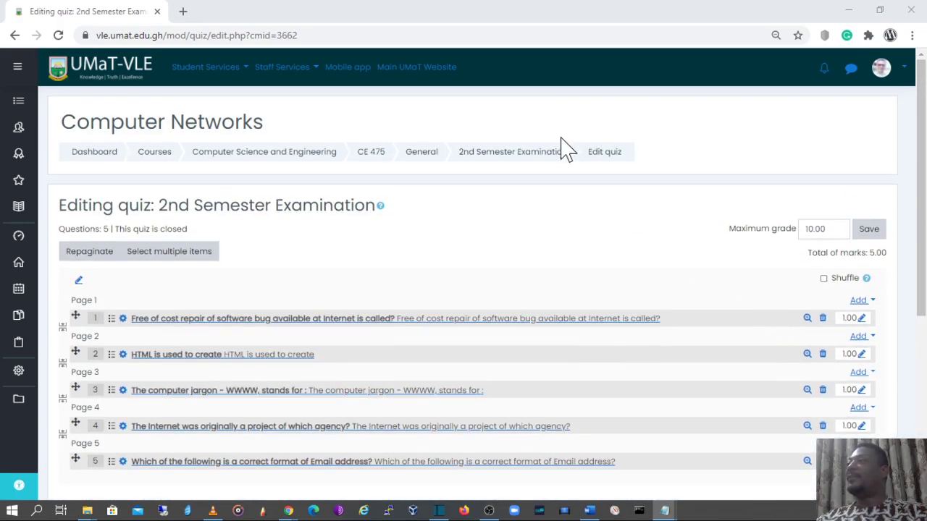
{"action": "left_click", "coordinate": [533, 159]}
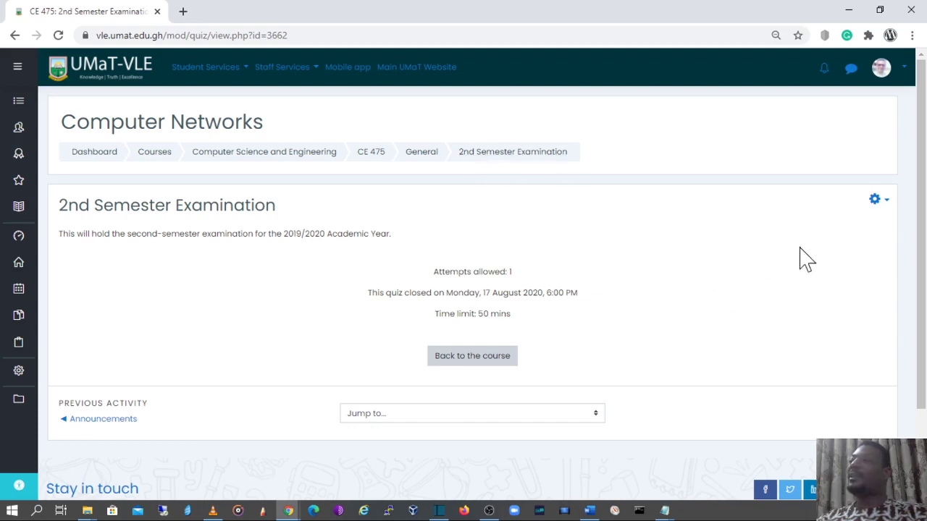
{"action": "left_click", "coordinate": [881, 206]}
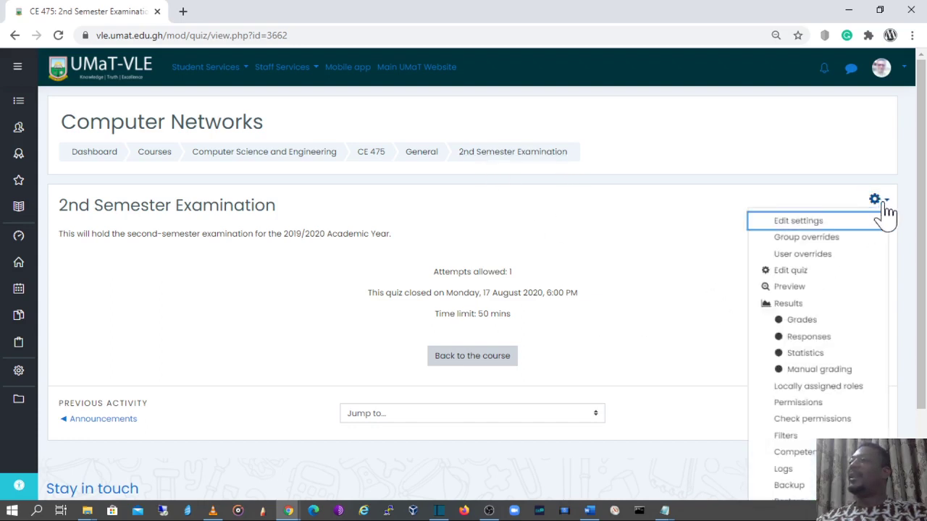
{"action": "left_click", "coordinate": [795, 272]}
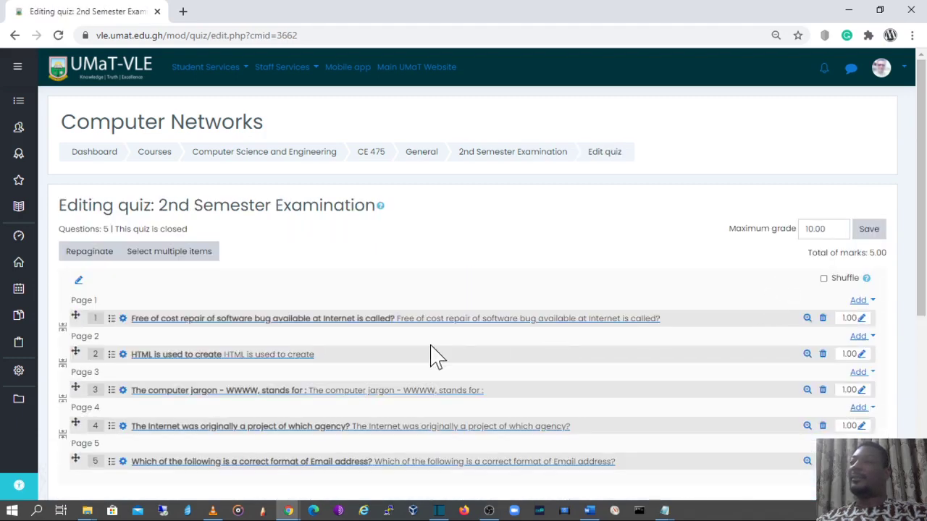
{"action": "scroll", "coordinate": [430, 355], "scroll_direction": "down", "scroll_amount": 2}
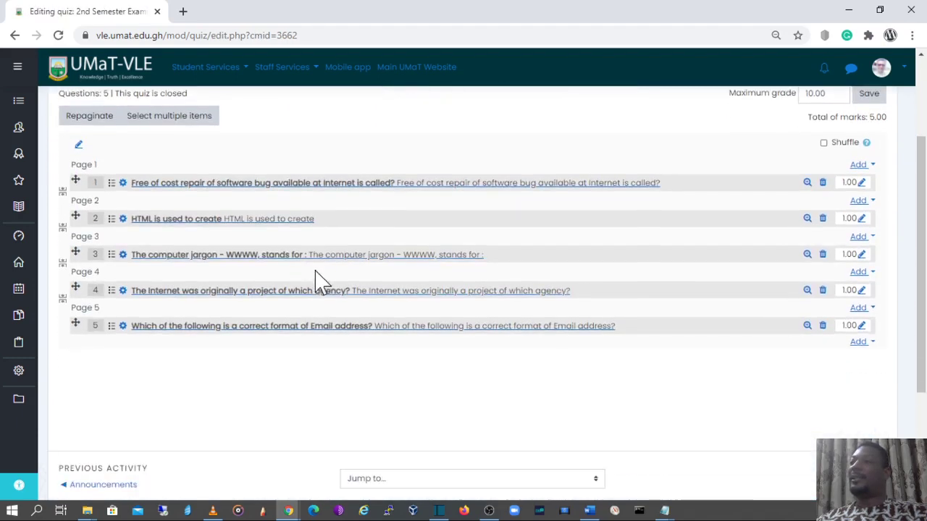
Start adding a new question of type Embedded answers (Cloze) at the end of the quiz
{"action": "left_click", "coordinate": [862, 342]}
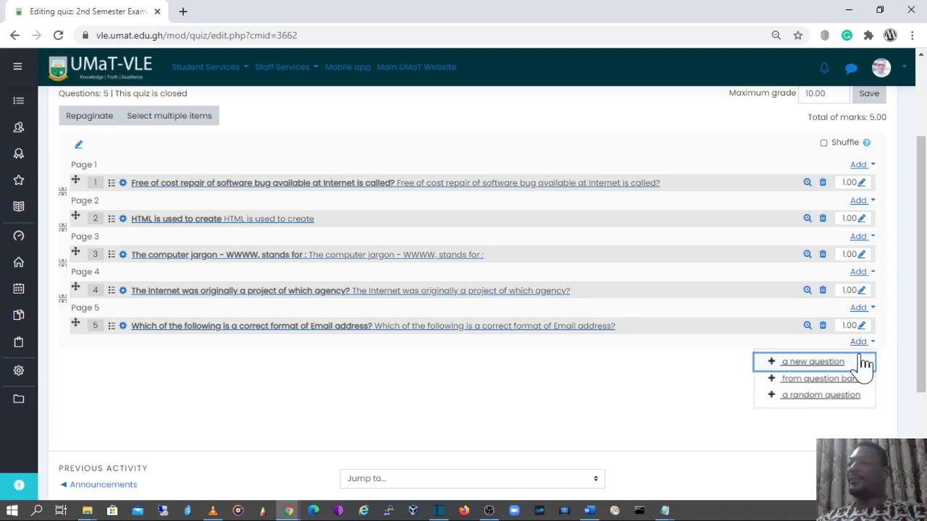
{"action": "left_click", "coordinate": [815, 362]}
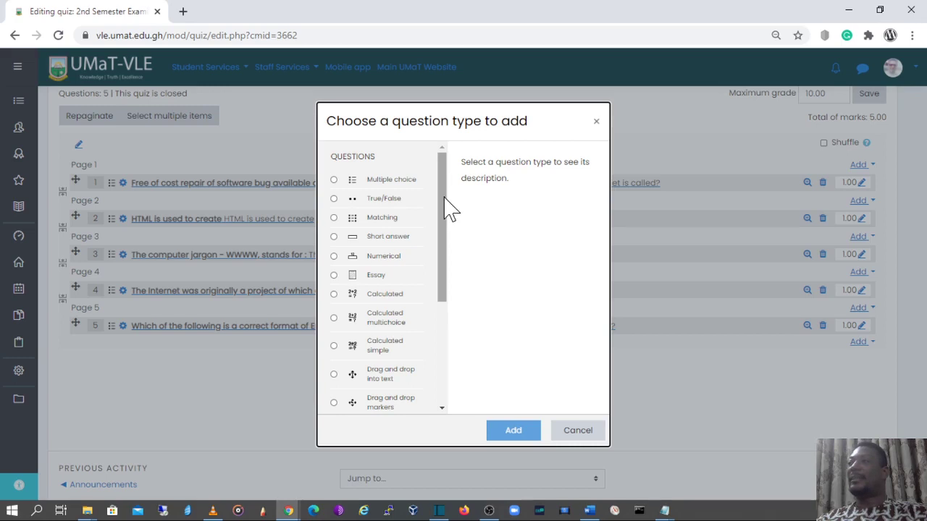
{"action": "left_click_drag", "start_coordinate": [449, 210], "coordinate": [444, 289]}
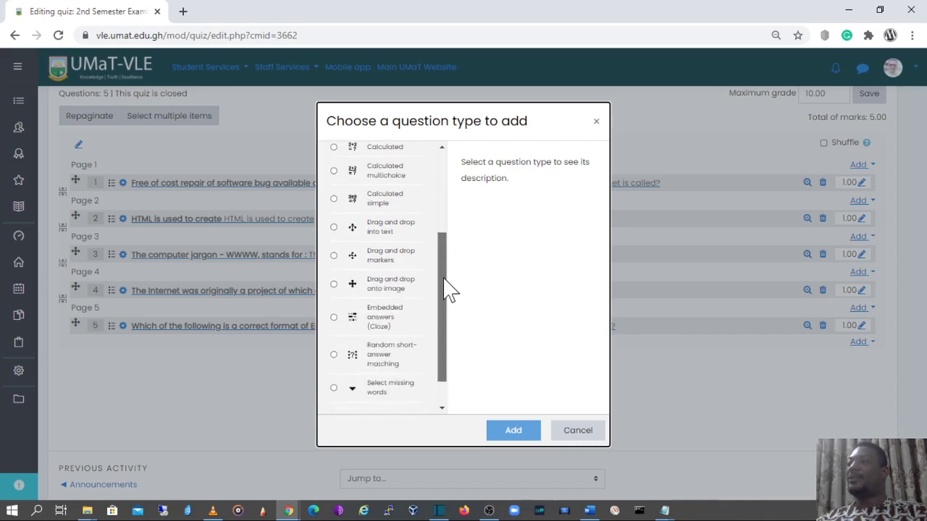
{"action": "left_click", "coordinate": [353, 320]}
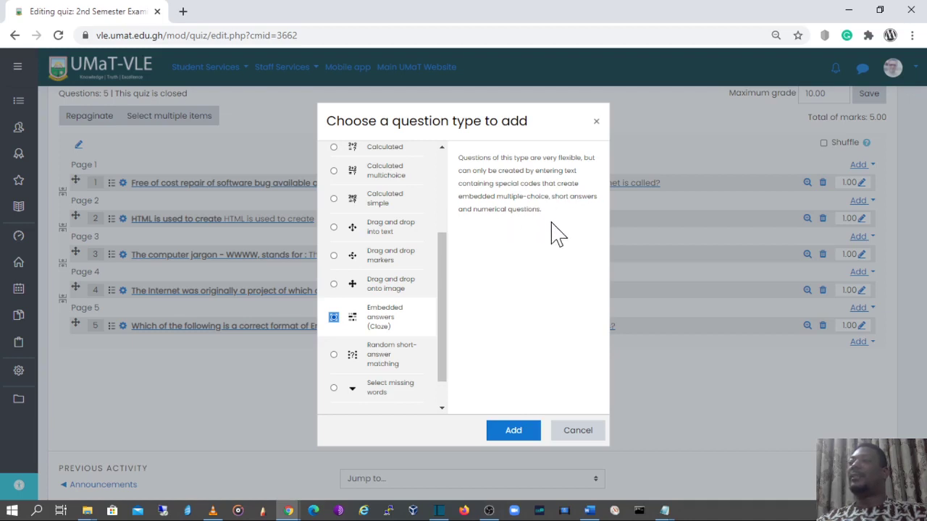
{"action": "left_click", "coordinate": [529, 433]}
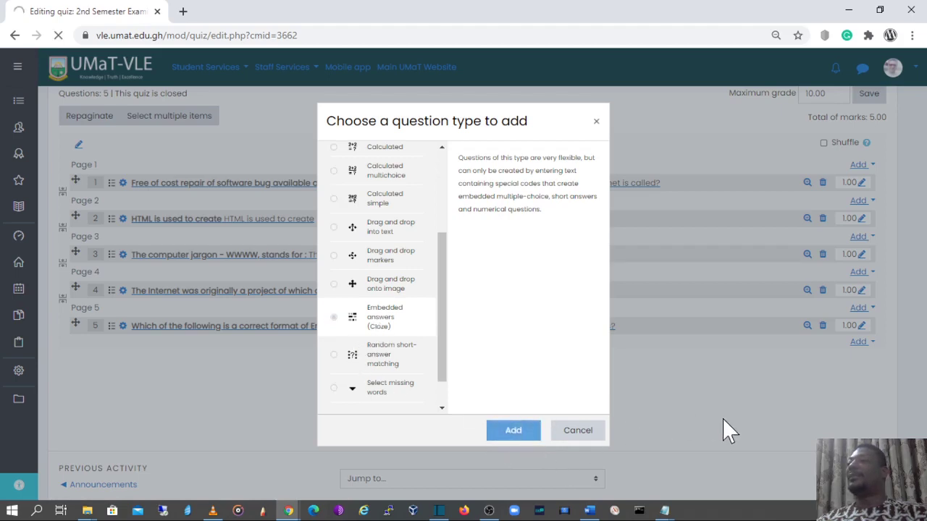
Look through the blank Embedded answers (Cloze) question form and cancel it without adding a question
{"action": "scroll", "coordinate": [724, 430], "scroll_direction": "down", "scroll_amount": 2}
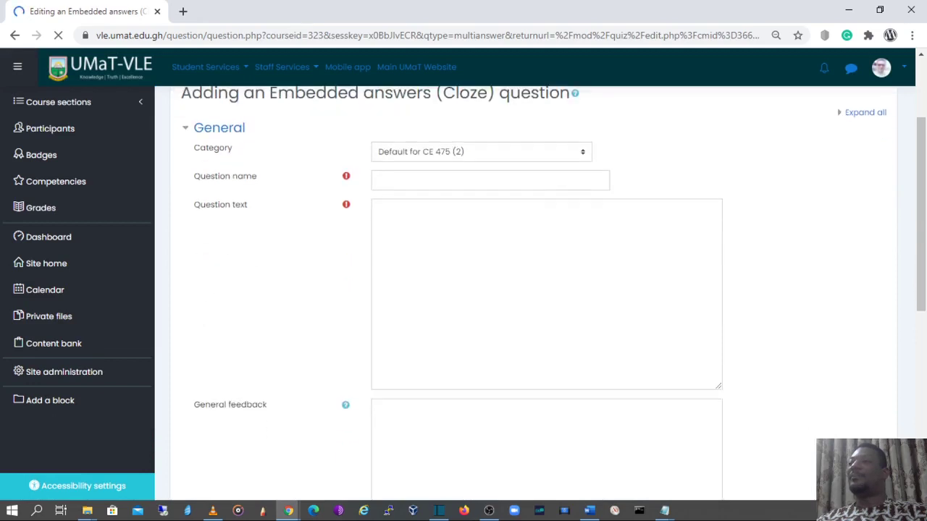
{"action": "scroll", "coordinate": [717, 409], "scroll_direction": "down", "scroll_amount": 5}
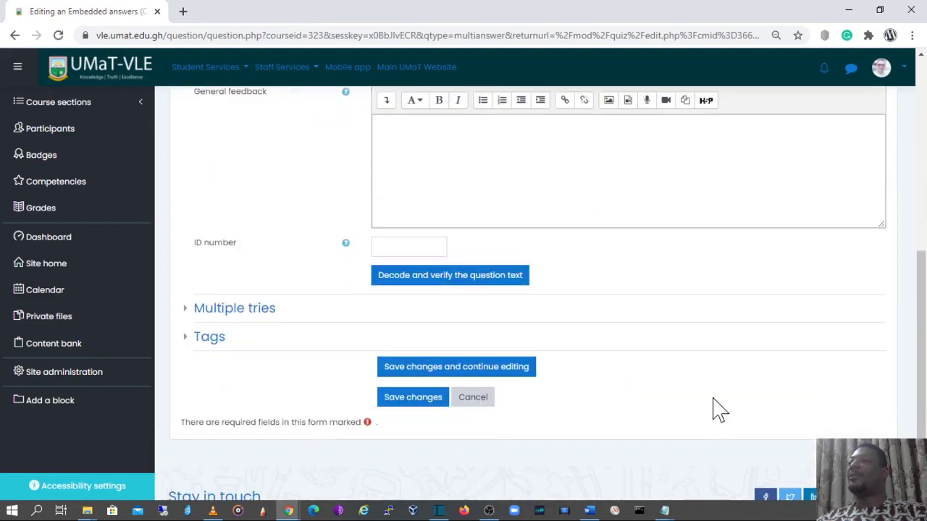
{"action": "scroll", "coordinate": [714, 409], "scroll_direction": "up", "scroll_amount": 10}
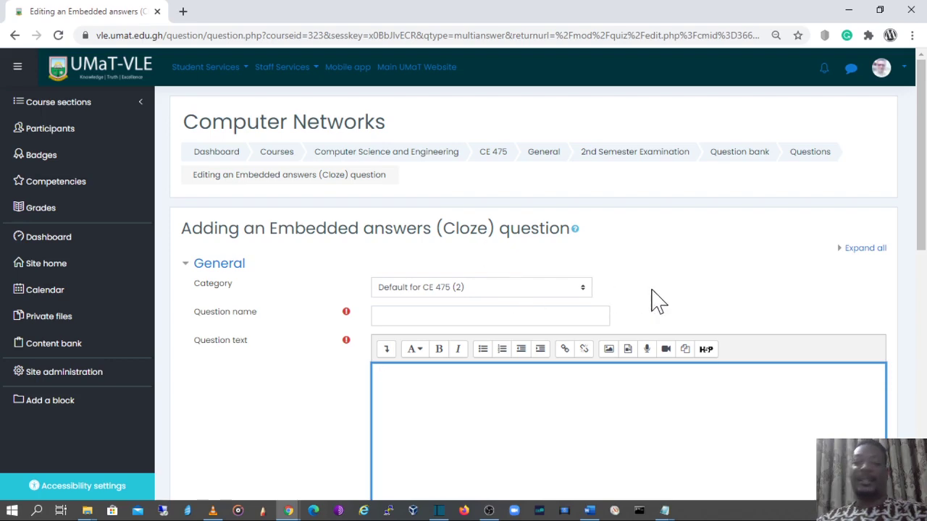
{"action": "scroll", "coordinate": [654, 317], "scroll_direction": "down", "scroll_amount": 5}
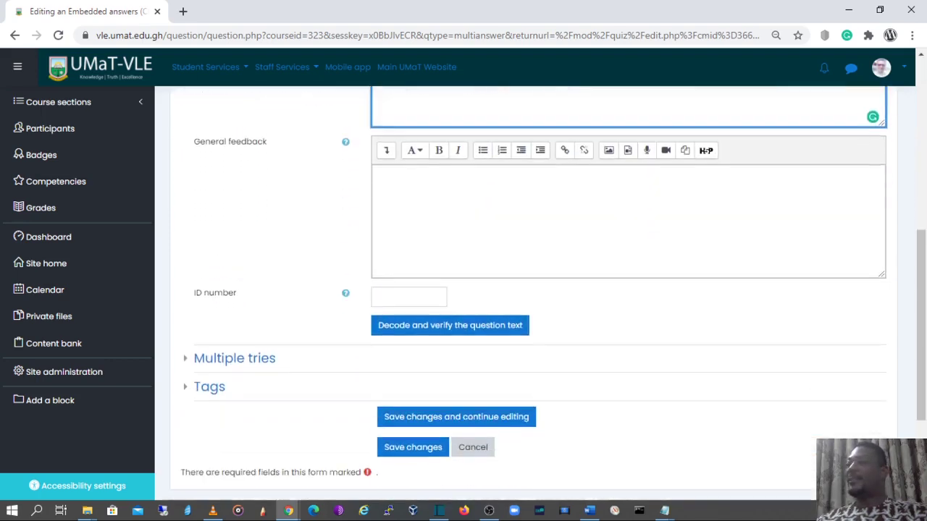
{"action": "scroll", "coordinate": [480, 327], "scroll_direction": "down", "scroll_amount": 3}
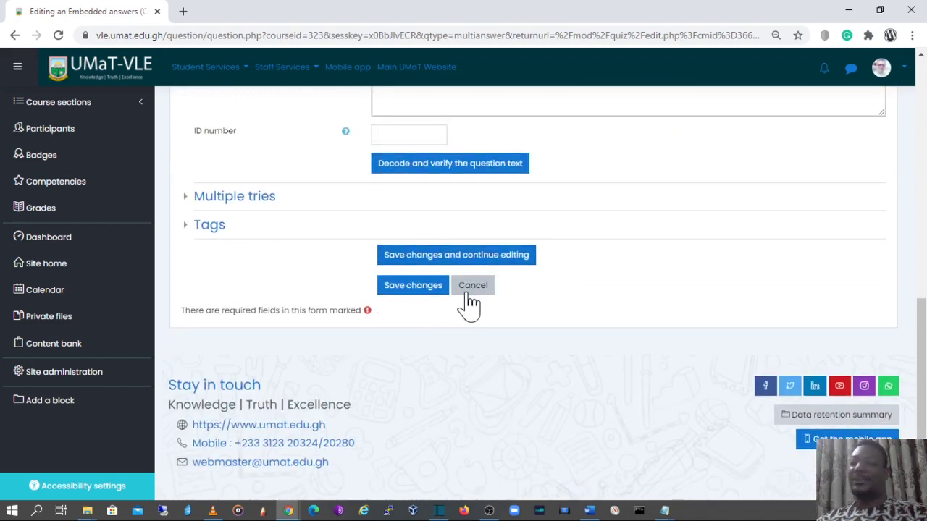
{"action": "left_click", "coordinate": [472, 290]}
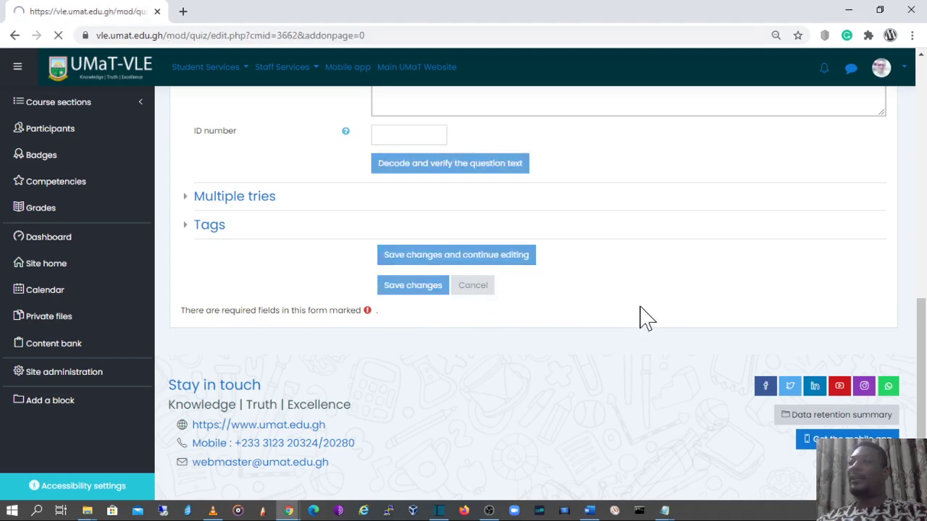
{"action": "key", "text": "alt+Tab"}
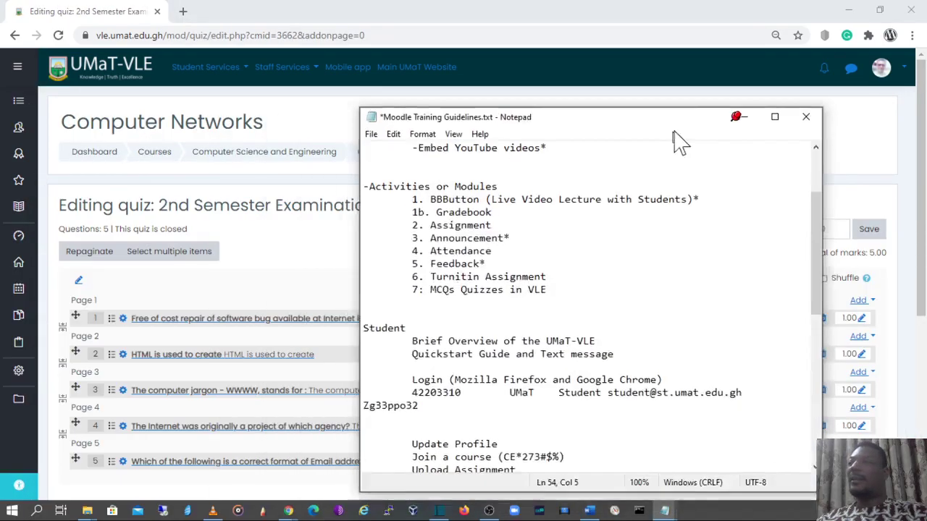
{"action": "scroll", "coordinate": [543, 253], "scroll_direction": "down", "scroll_amount": 10}
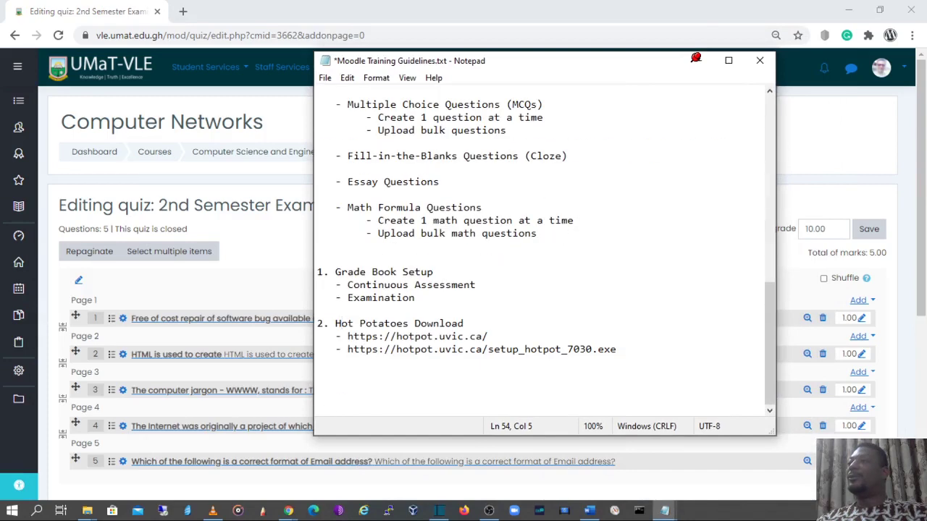
{"action": "left_click", "coordinate": [434, 271]}
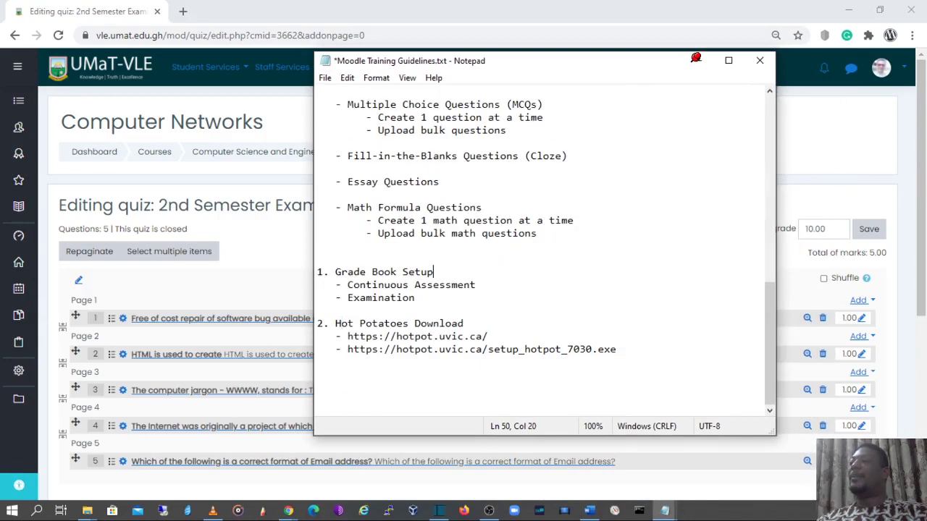
{"action": "left_click_drag", "start_coordinate": [335, 324], "coordinate": [463, 324]}
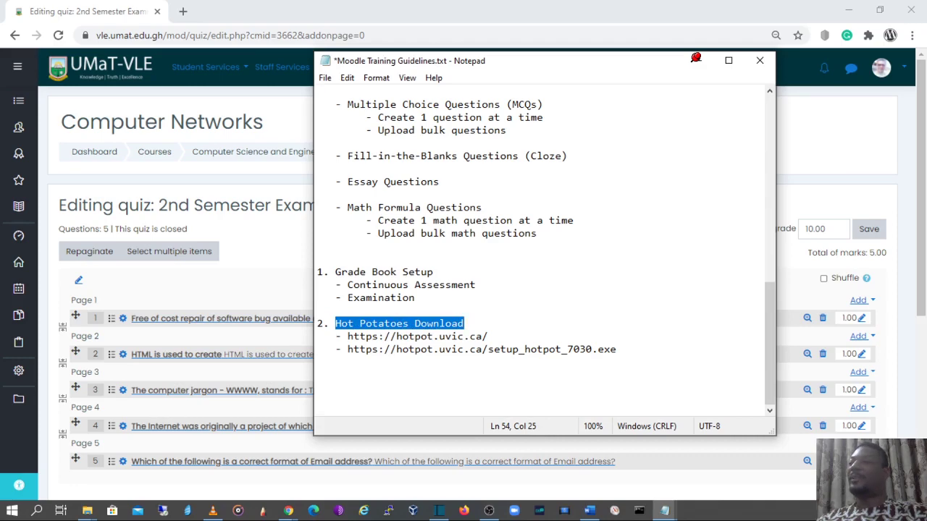
{"action": "left_click_drag", "start_coordinate": [617, 349], "coordinate": [347, 349]}
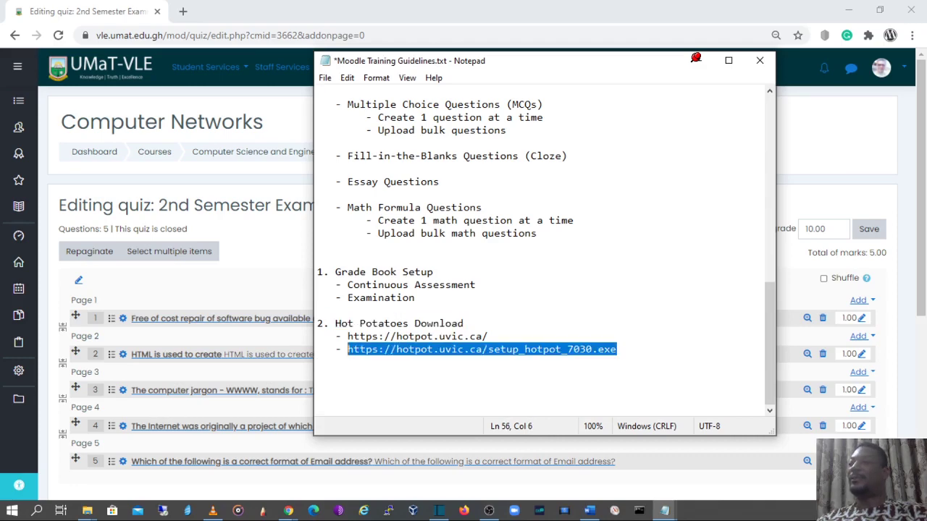
{"action": "right_click", "coordinate": [398, 355]}
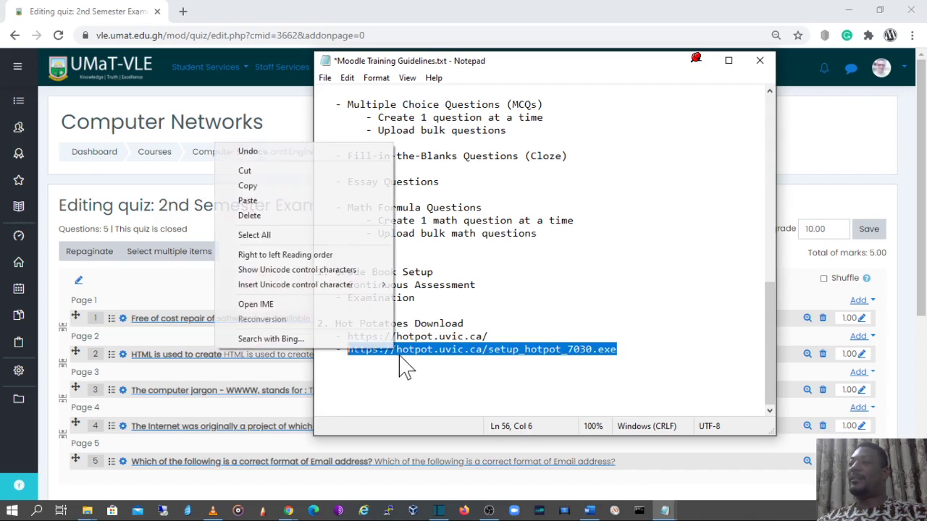
{"action": "left_click", "coordinate": [321, 192]}
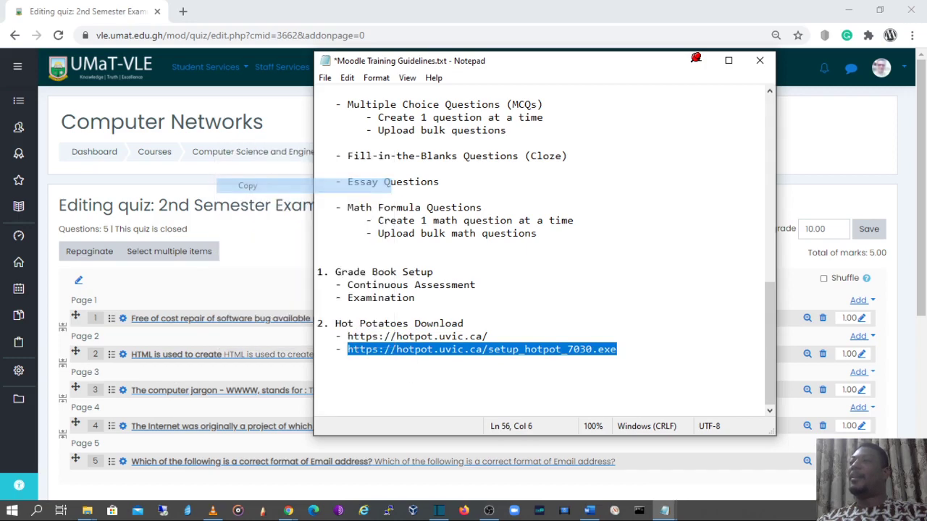
{"action": "left_click", "coordinate": [694, 64]}
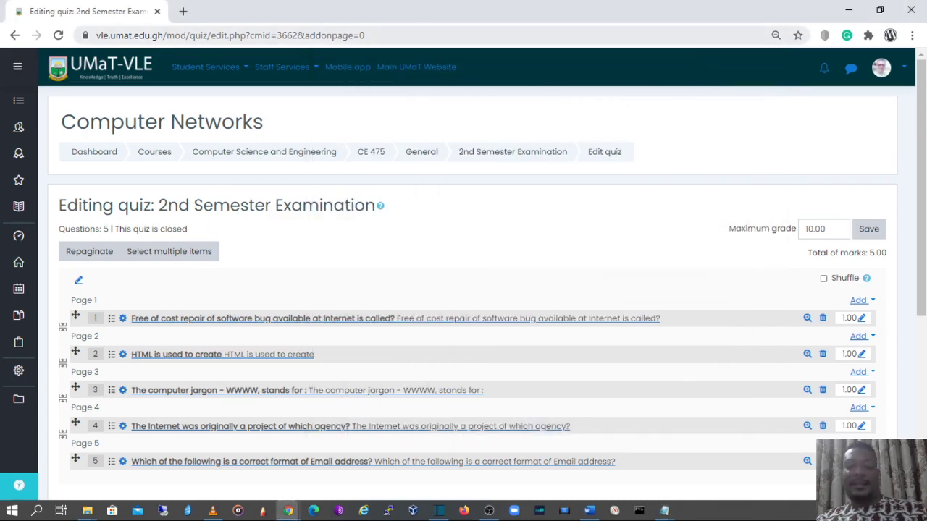
{"action": "key", "text": "alt+Tab"}
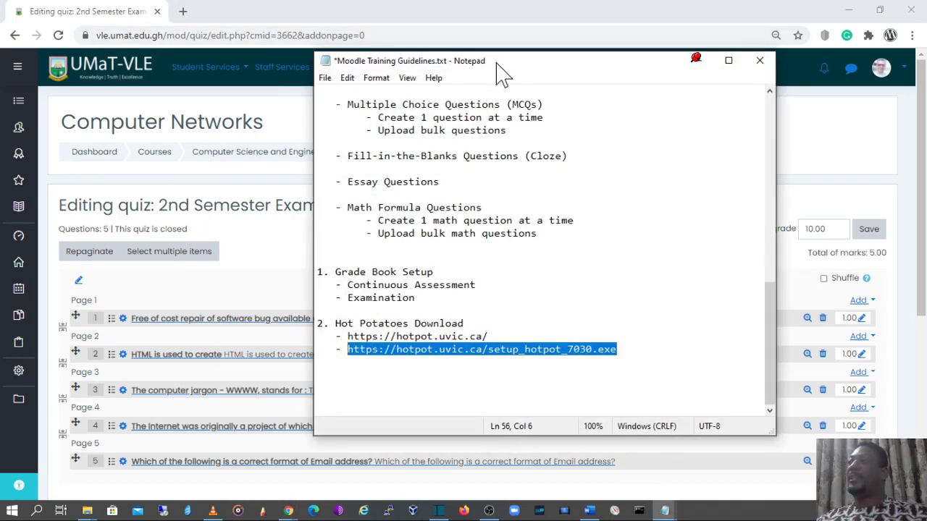
{"action": "key", "text": "alt+Tab"}
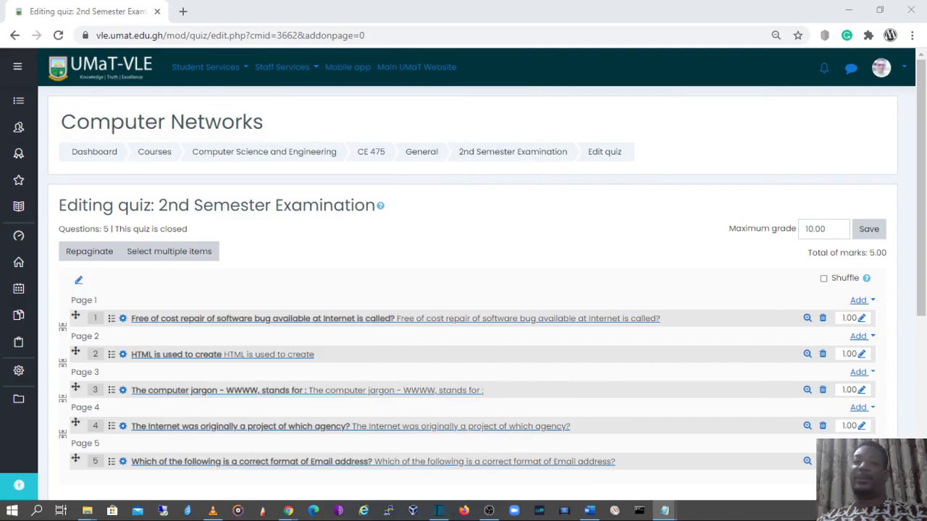
{"action": "left_click", "coordinate": [183, 12]}
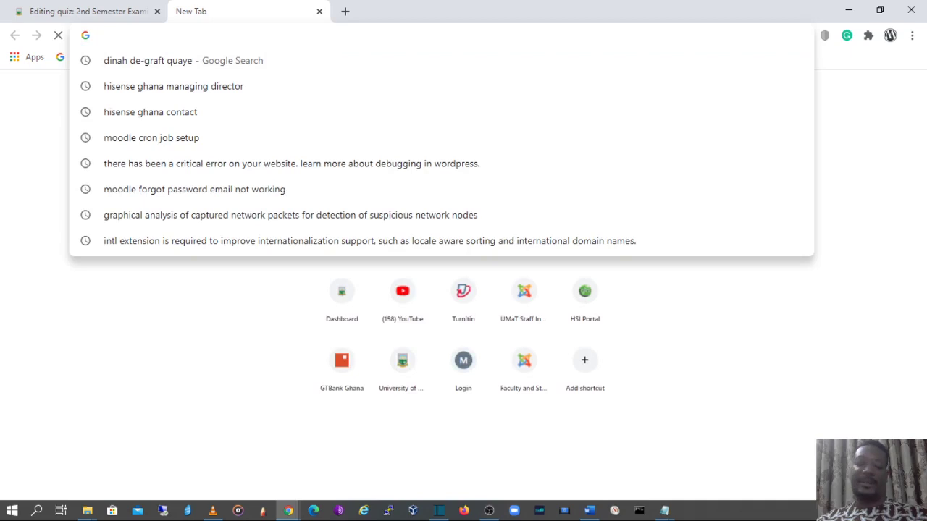
{"action": "key", "text": "ctrl+v"}
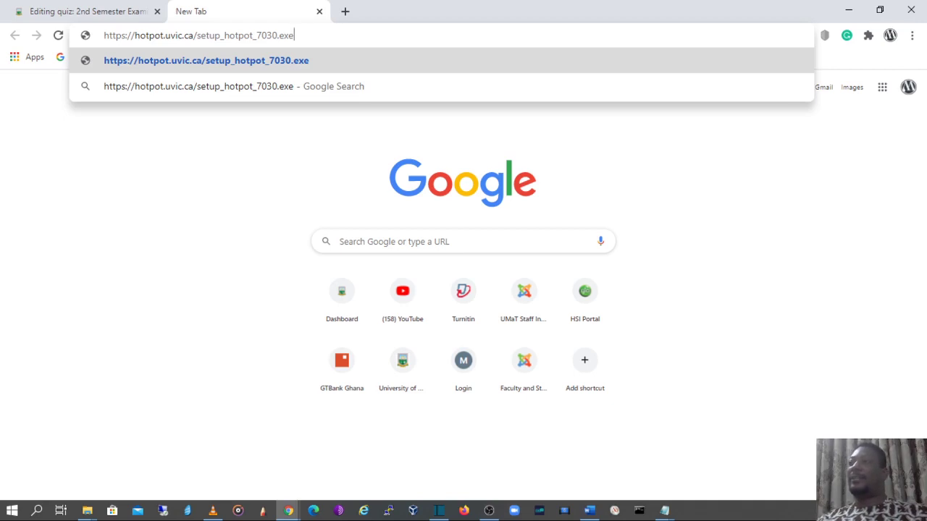
{"action": "left_click_drag", "start_coordinate": [194, 35], "coordinate": [432, 45]}
{"action": "key", "text": "Delete"}
{"action": "key", "text": "Return"}
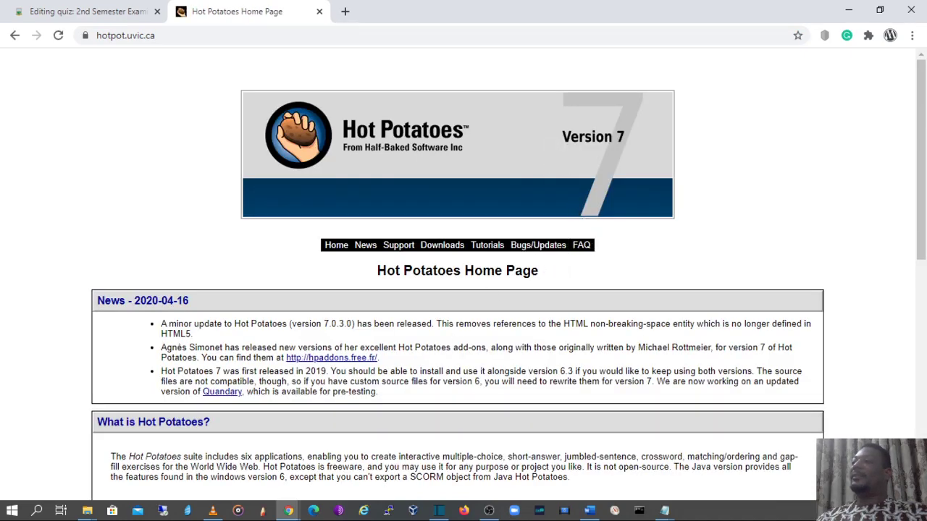
Look through the Downloads section of the Hot Potatoes home page and close its tab to return to the quiz
{"action": "scroll", "coordinate": [304, 397], "scroll_direction": "down", "scroll_amount": 3}
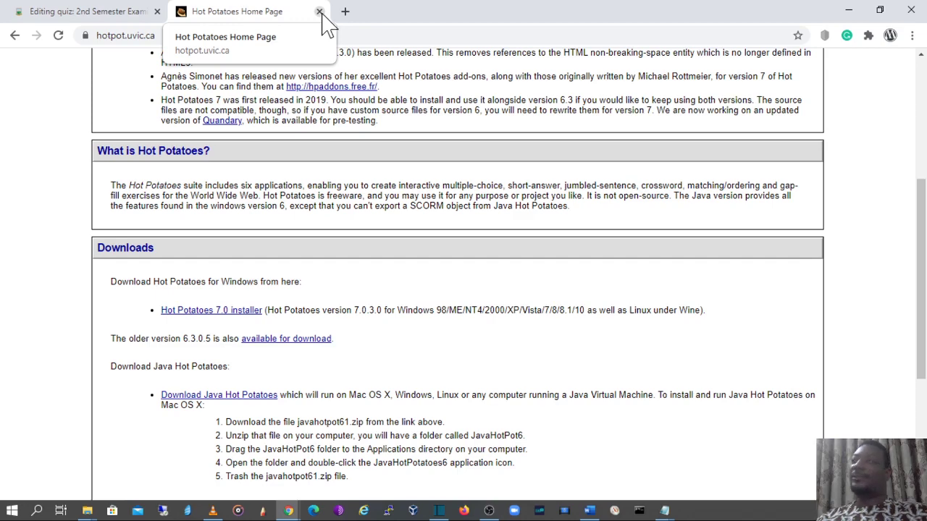
{"action": "left_click", "coordinate": [319, 12]}
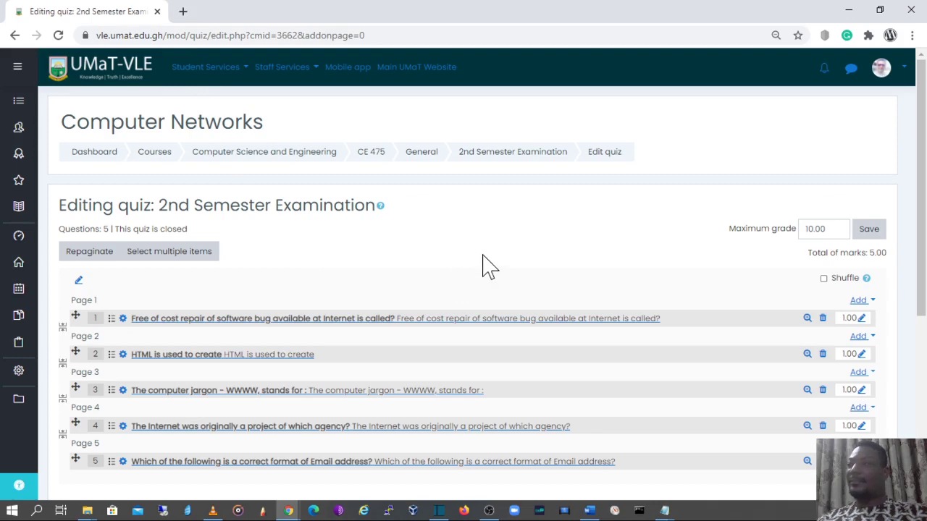
{"action": "scroll", "coordinate": [493, 250], "scroll_direction": "down", "scroll_amount": 1}
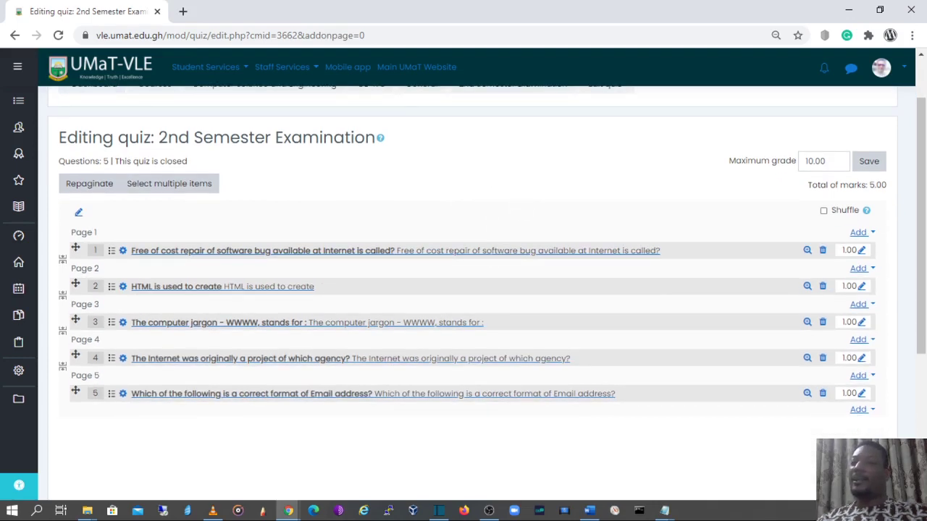
Launch the installed Hot Potatoes program and move its window up so that all its modules are in view
{"action": "left_click", "coordinate": [13, 511]}
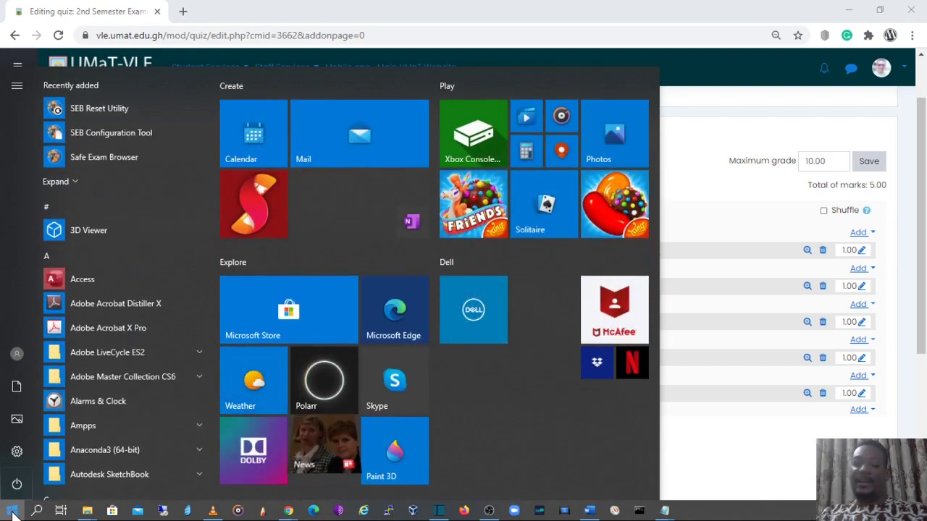
{"action": "left_click", "coordinate": [12, 511]}
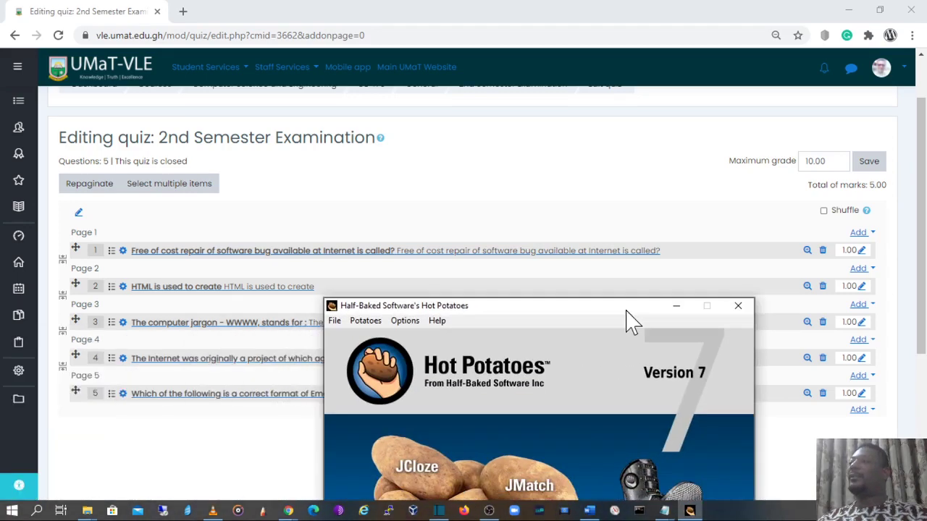
{"action": "left_click", "coordinate": [677, 305]}
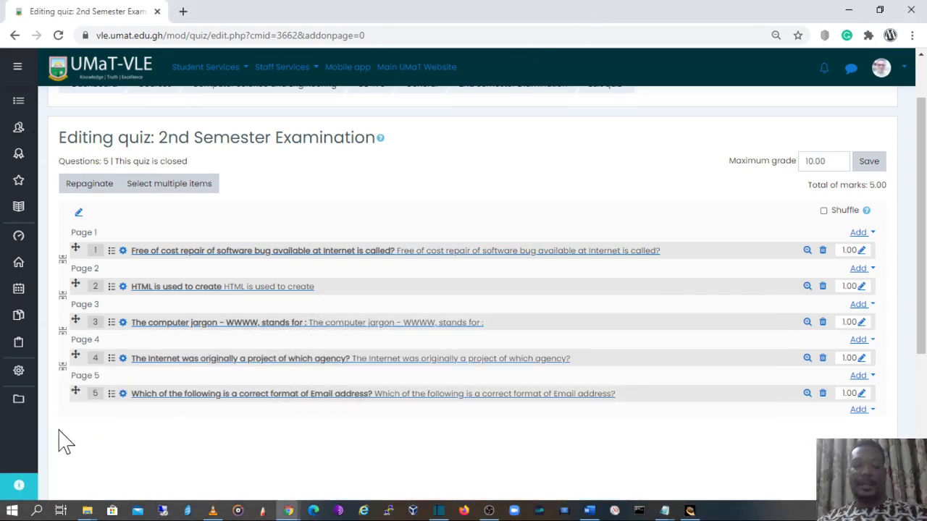
{"action": "key", "text": "alt+Tab"}
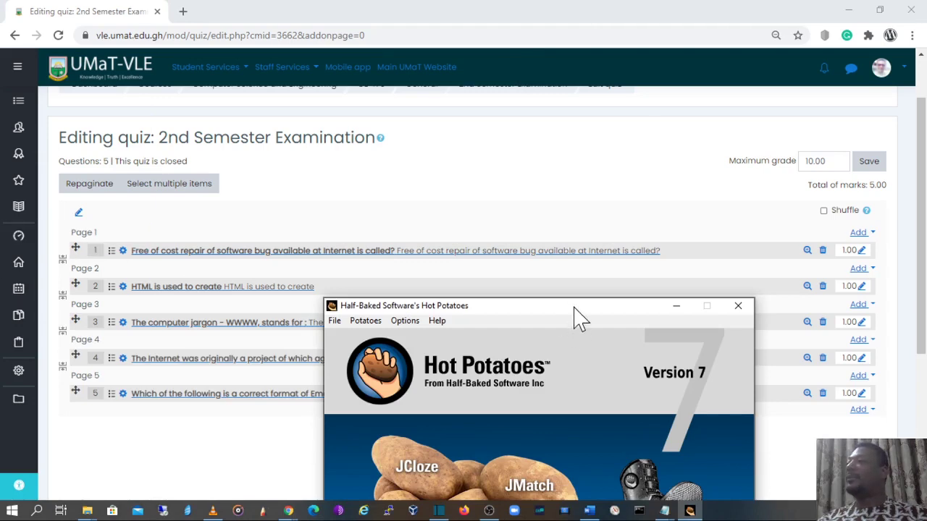
{"action": "left_click_drag", "start_coordinate": [579, 318], "coordinate": [527, 128]}
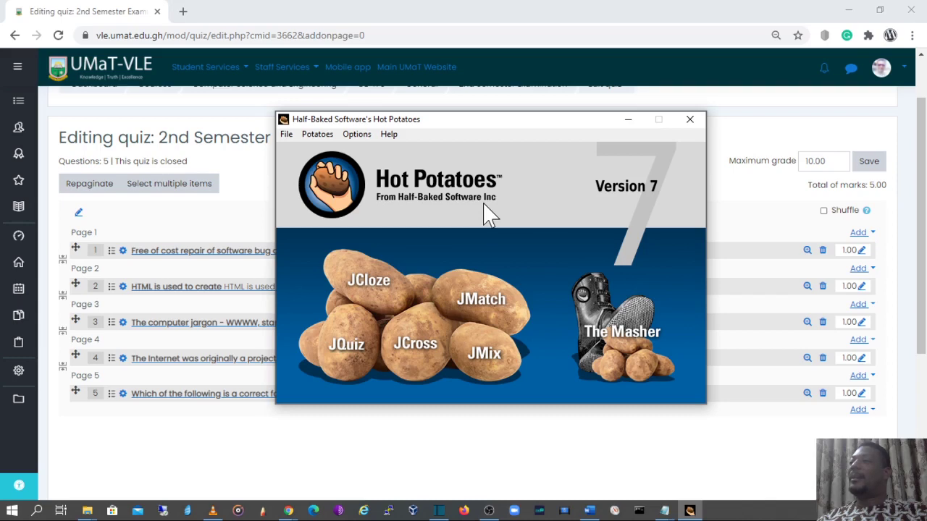
Open the JQuiz module from Hot Potatoes and move its window to the middle of the screen
{"action": "left_click", "coordinate": [362, 373]}
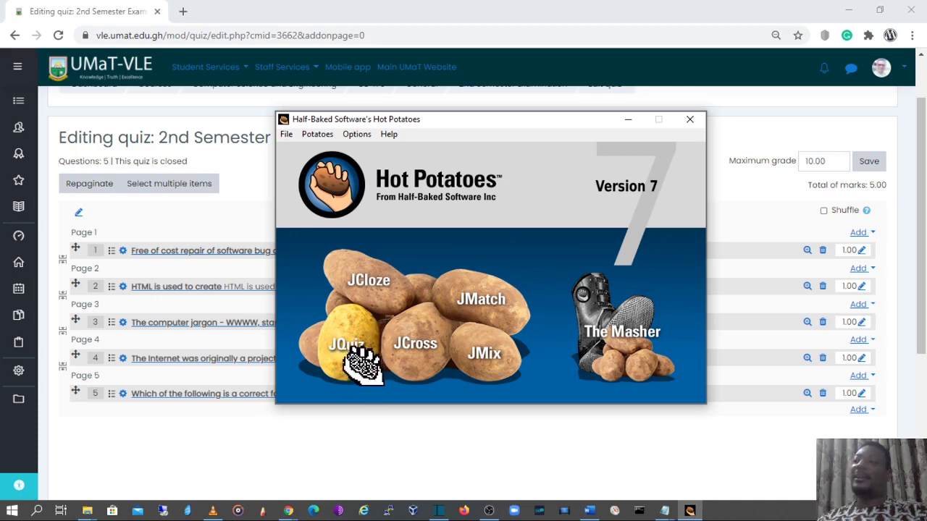
{"action": "left_click", "coordinate": [342, 343]}
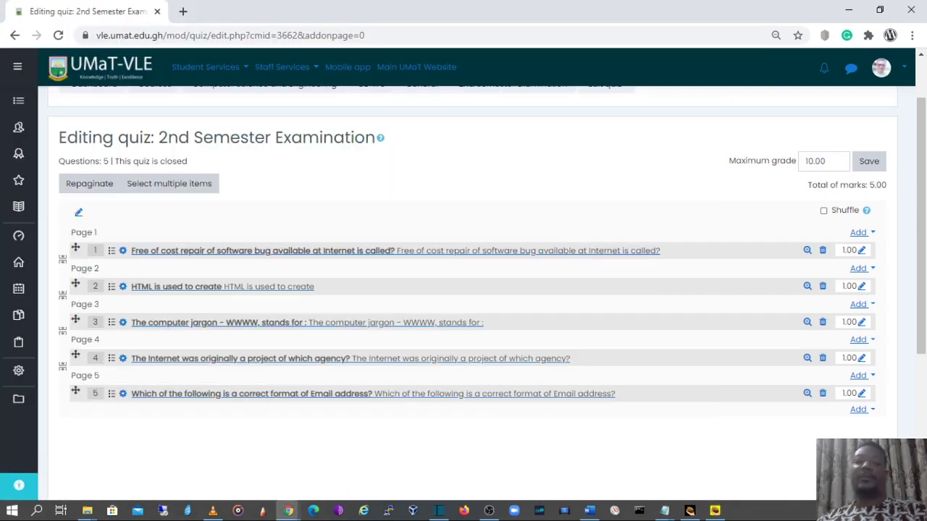
{"action": "key", "text": "alt+Tab"}
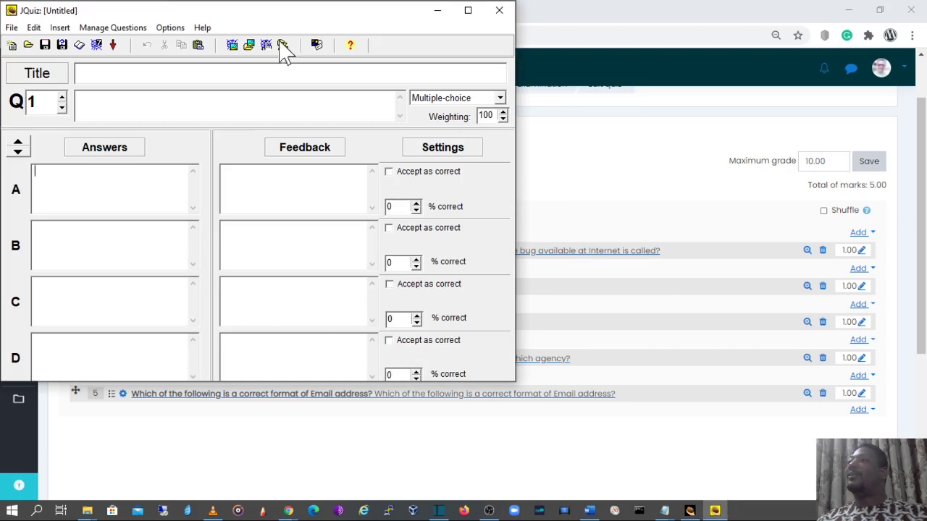
{"action": "left_click_drag", "start_coordinate": [280, 14], "coordinate": [308, 20]}
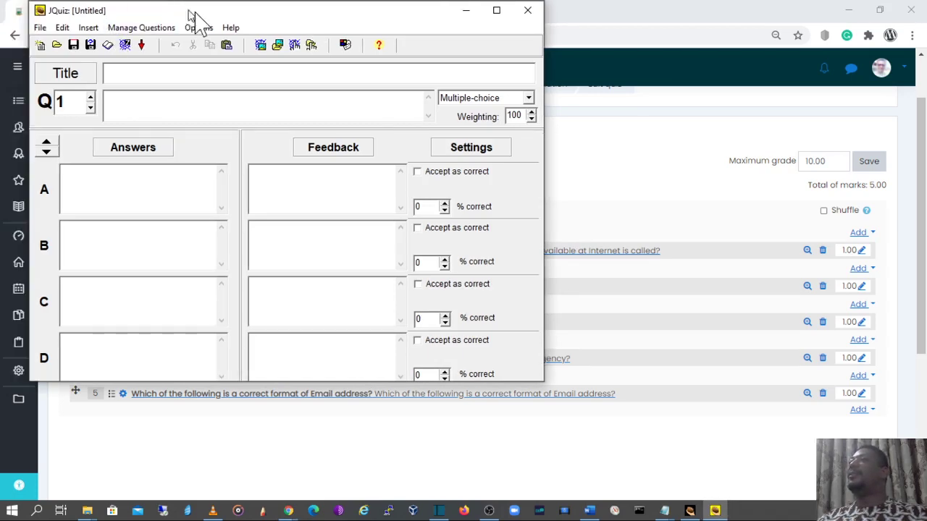
{"action": "left_click_drag", "start_coordinate": [196, 15], "coordinate": [373, 80]}
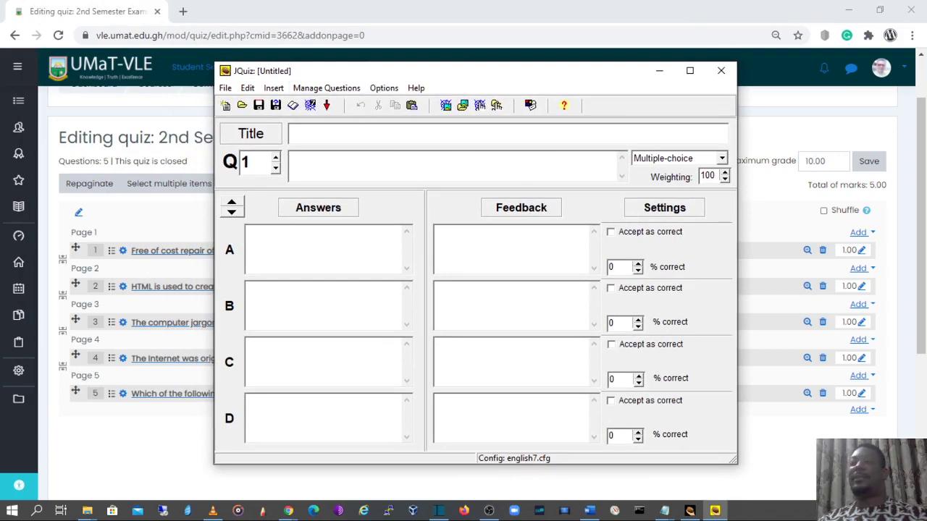
Look over the question text, question type and answer fields of the blank JQuiz exercise
{"action": "left_click", "coordinate": [509, 155]}
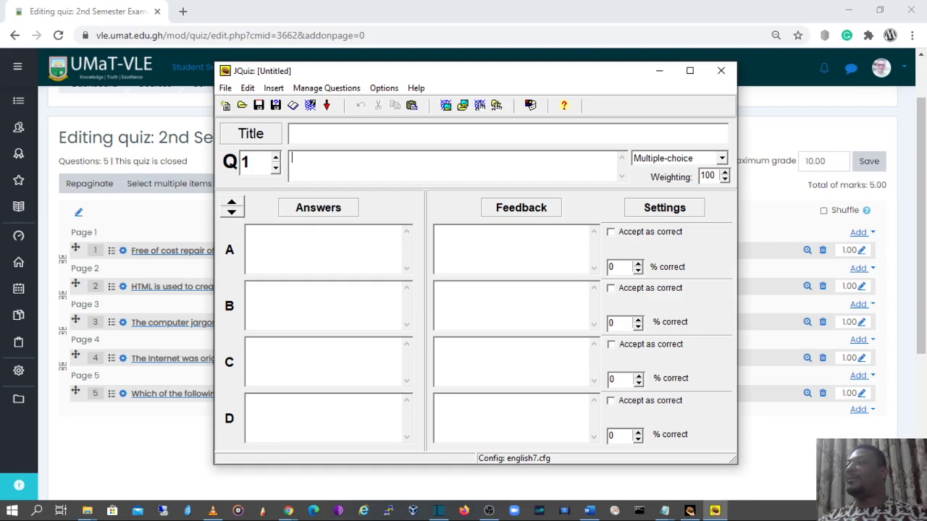
{"action": "left_click", "coordinate": [731, 157]}
{"action": "left_click", "coordinate": [731, 162]}
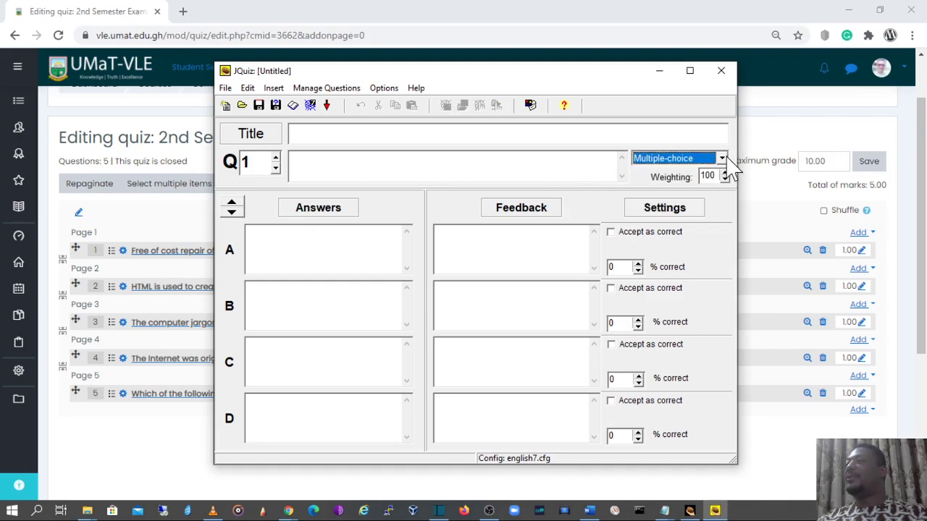
{"action": "left_click", "coordinate": [249, 232]}
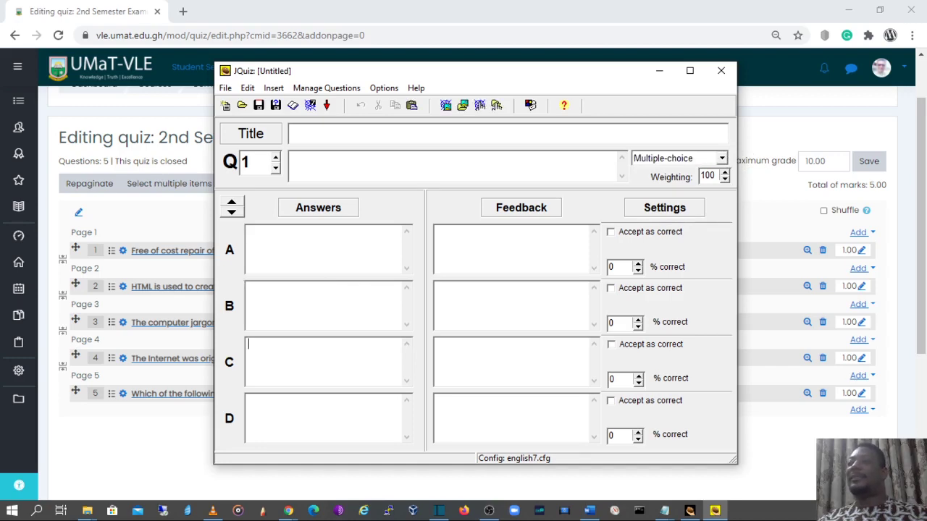
{"action": "left_click", "coordinate": [279, 414]}
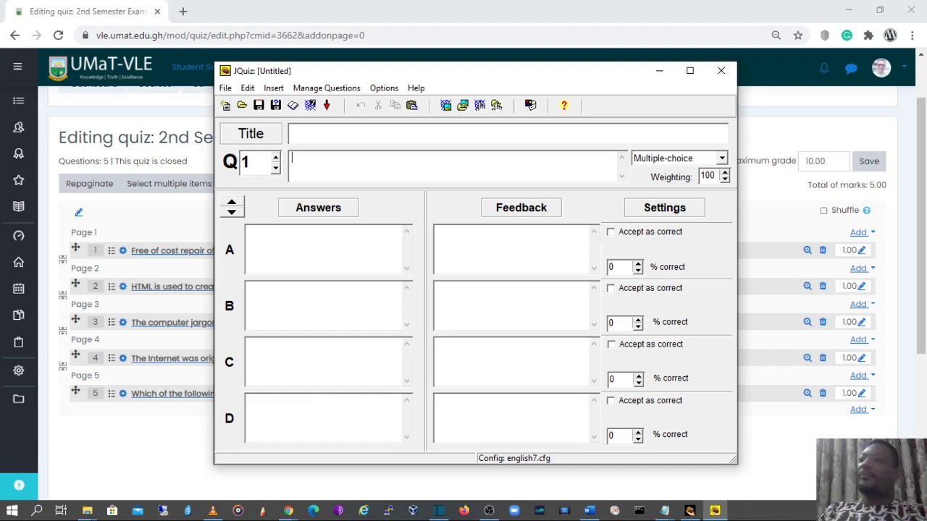
Enter "How many old regions did Ghana have?" as the text of question 1
{"action": "type", "text": "How many o"}
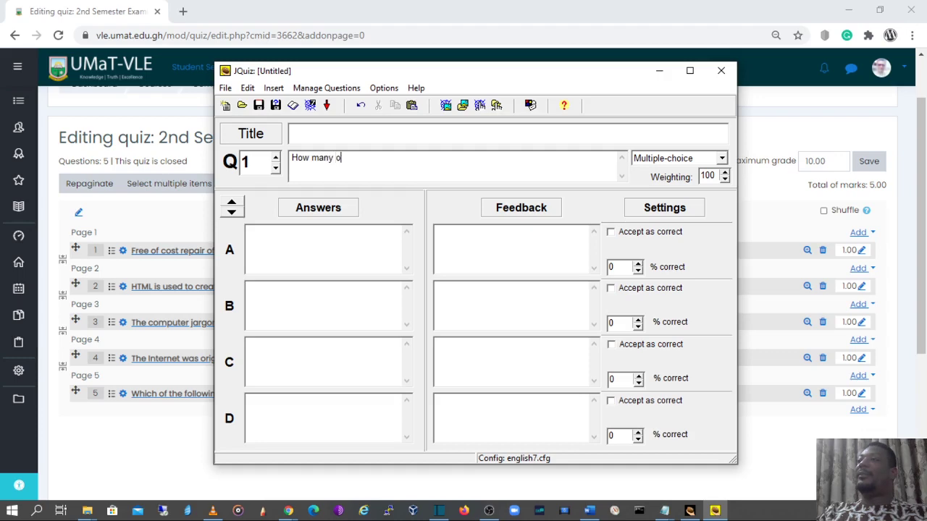
{"action": "type", "text": "ld "}
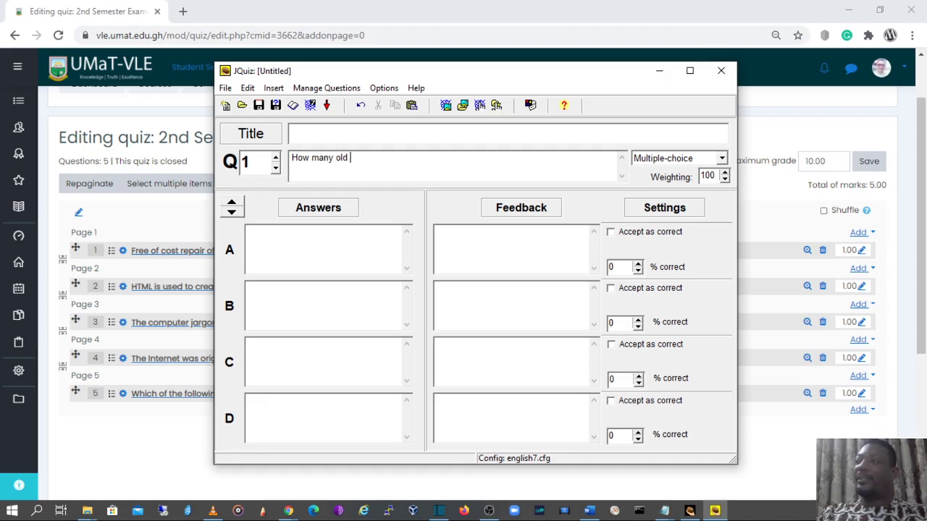
{"action": "type", "text": "regio"}
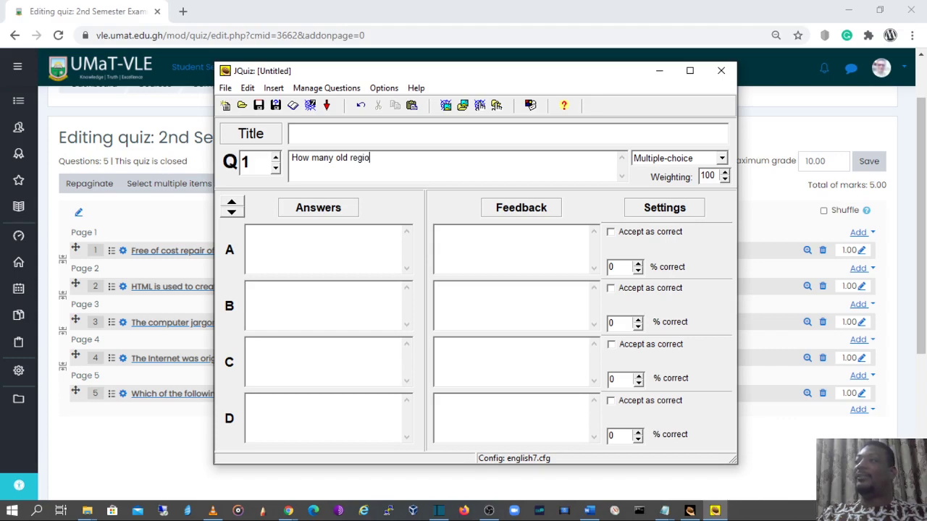
{"action": "type", "text": "ns did gh"}
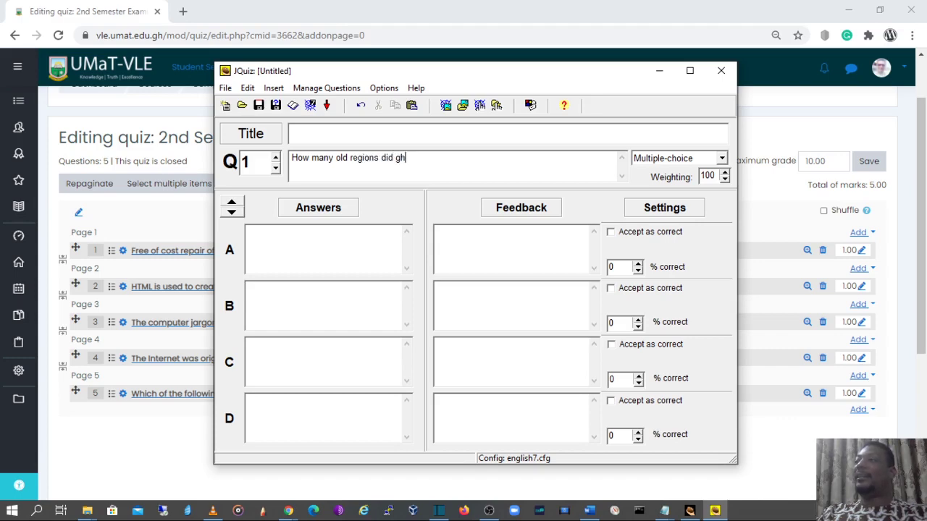
{"action": "key", "text": "BackSpace"}
{"action": "key", "text": "BackSpace"}
{"action": "type", "text": "Ghana "}
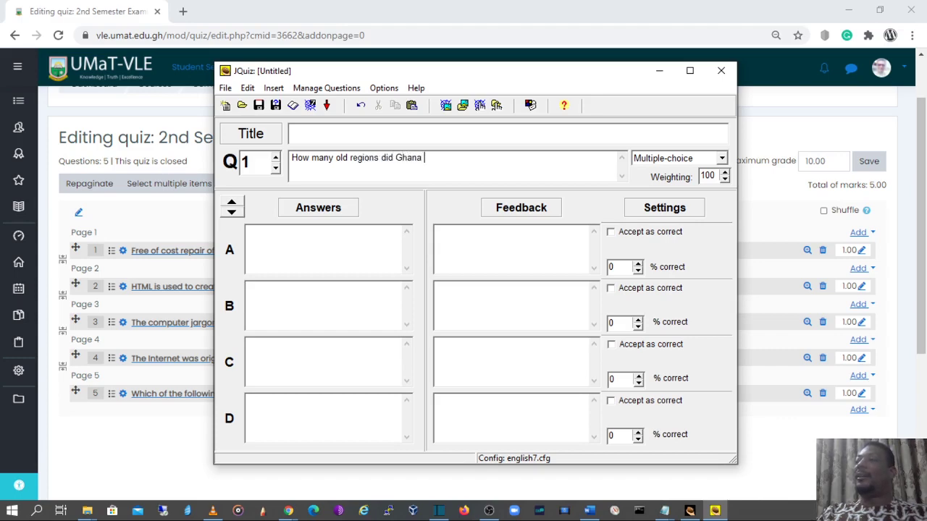
{"action": "type", "text": "have"}
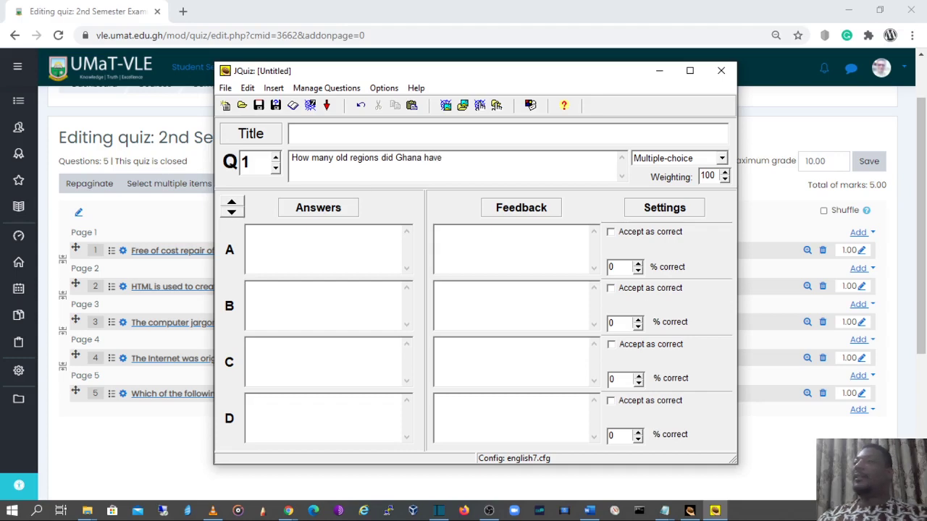
{"action": "type", "text": "?"}
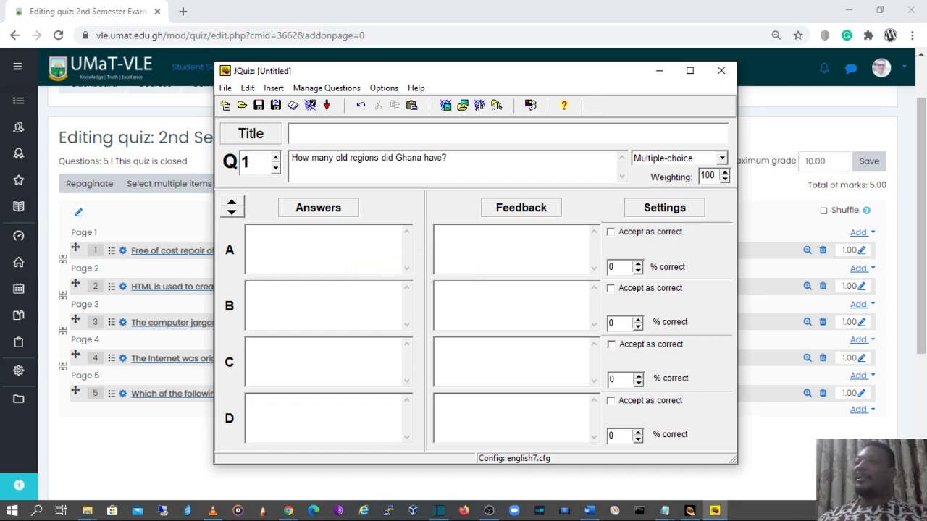
Enter 11, 9, 10 and 16 as answers A to D of question 1 and accept answer C as correct
{"action": "left_click", "coordinate": [318, 243]}
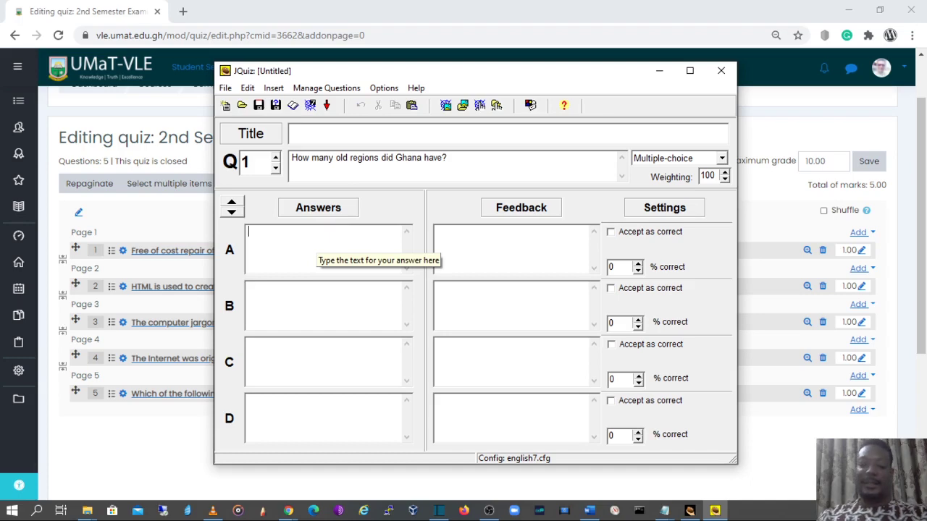
{"action": "type", "text": "1"}
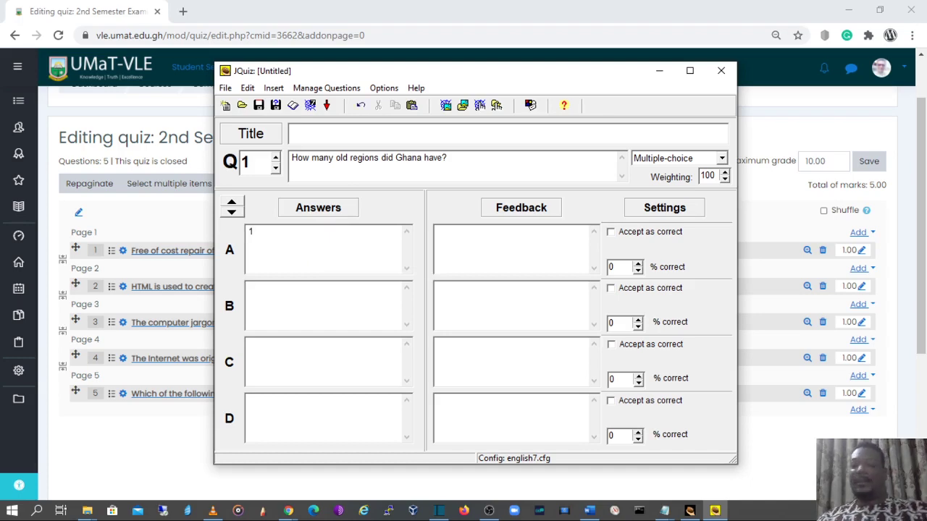
{"action": "type", "text": "1"}
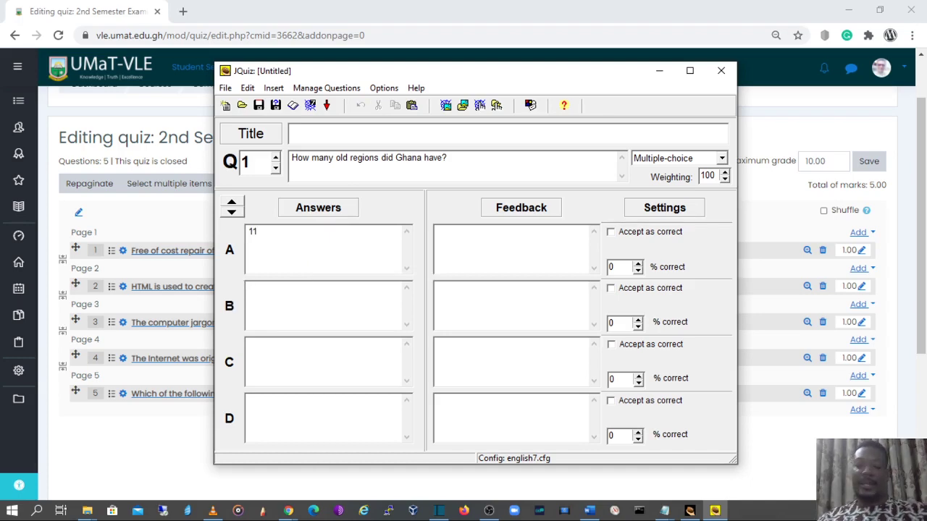
{"action": "left_click", "coordinate": [319, 298]}
{"action": "type", "text": "9"}
{"action": "left_click", "coordinate": [294, 355]}
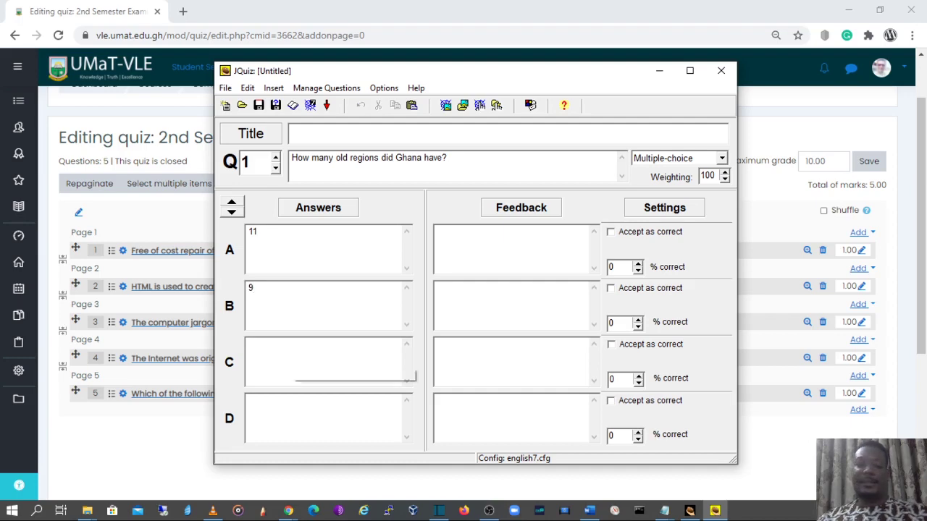
{"action": "type", "text": "10"}
{"action": "left_click", "coordinate": [248, 402]}
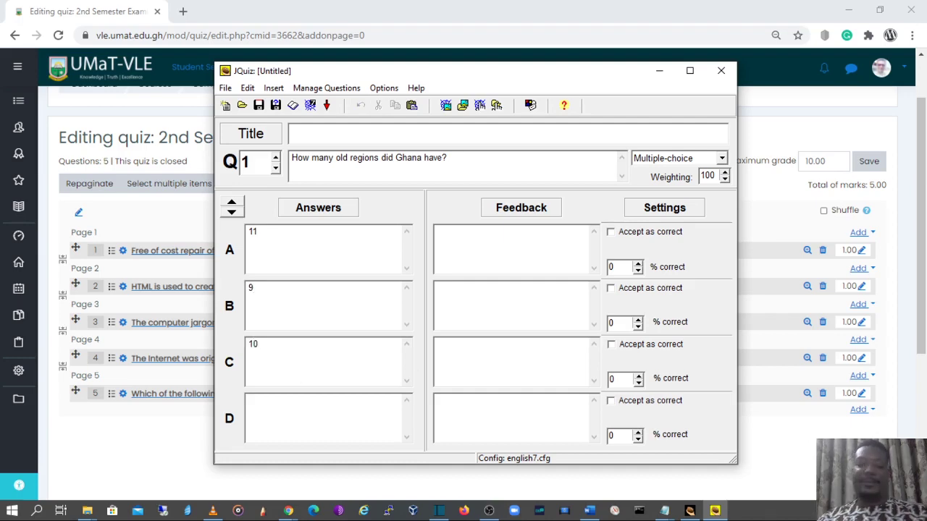
{"action": "type", "text": "16"}
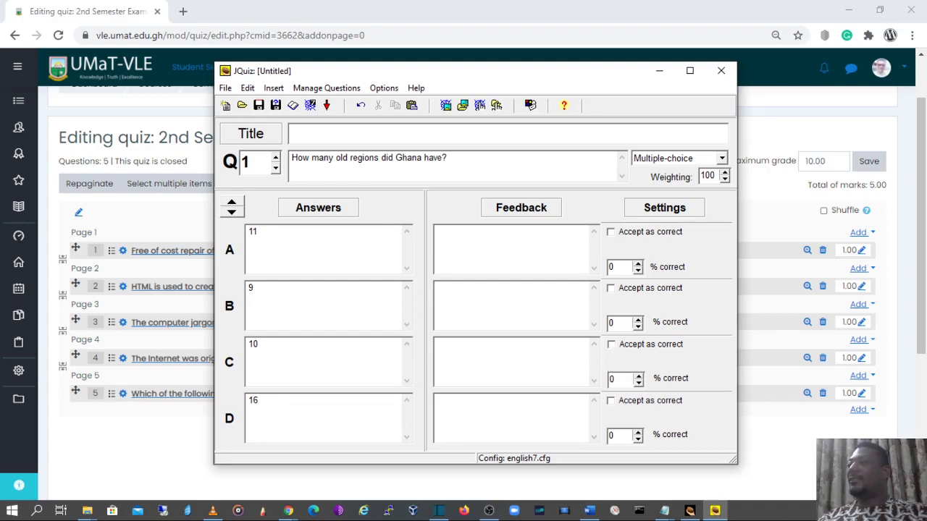
{"action": "left_click", "coordinate": [612, 347]}
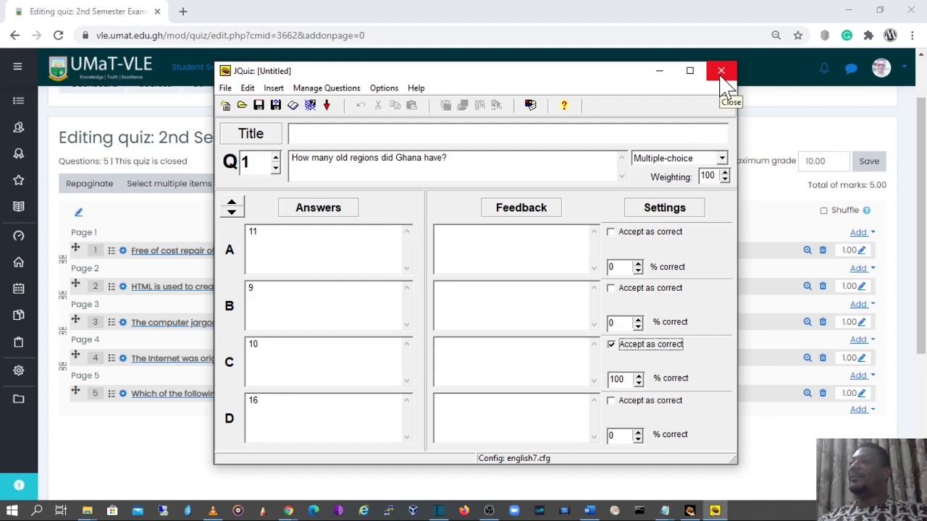
Go to the blank question 2, then close JQuiz without saving the exercise
{"action": "left_click", "coordinate": [276, 158]}
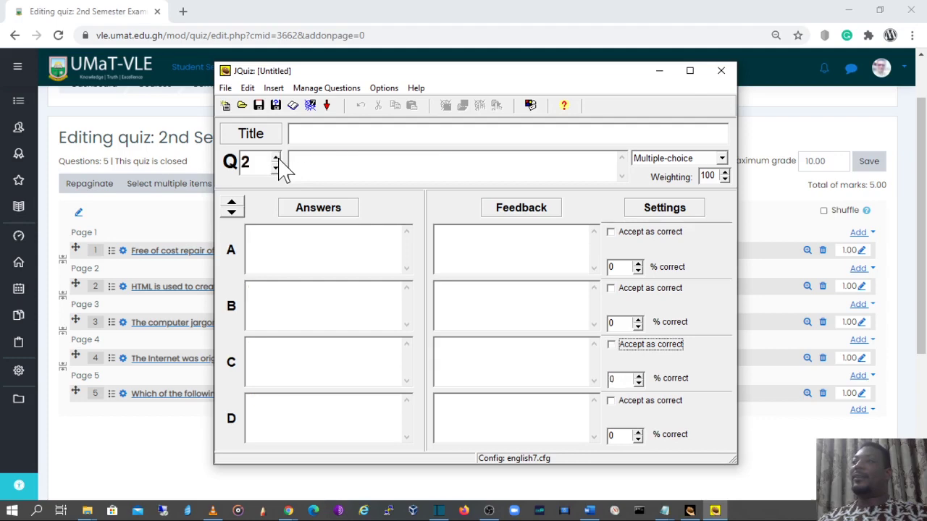
{"action": "left_click", "coordinate": [297, 161]}
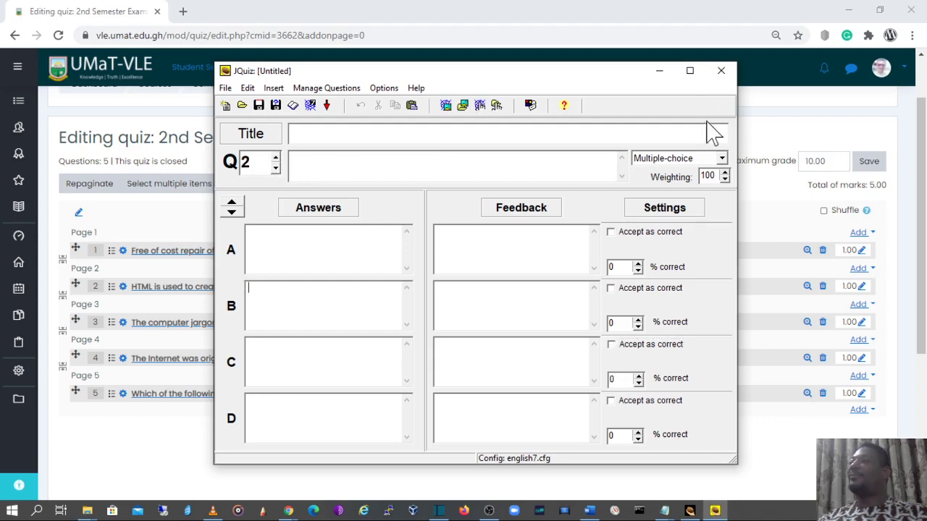
{"action": "left_click", "coordinate": [721, 71]}
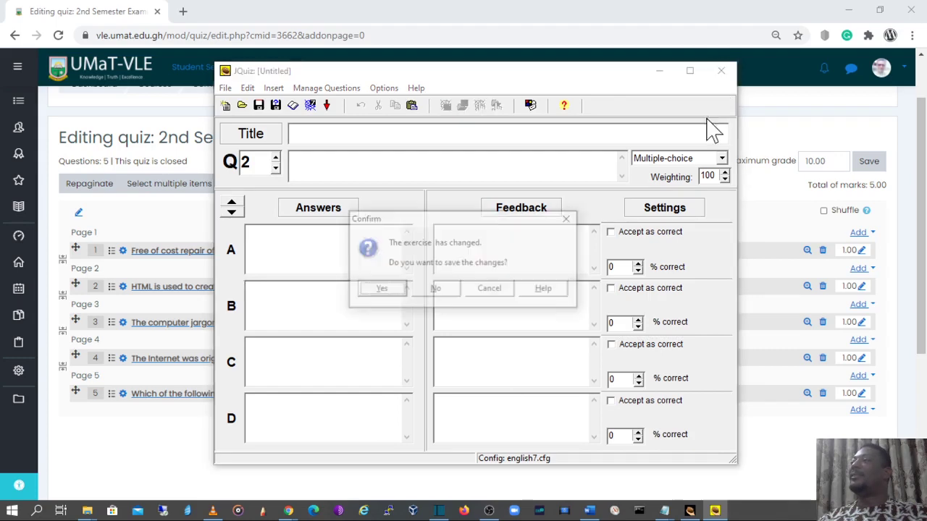
{"action": "left_click", "coordinate": [436, 290]}
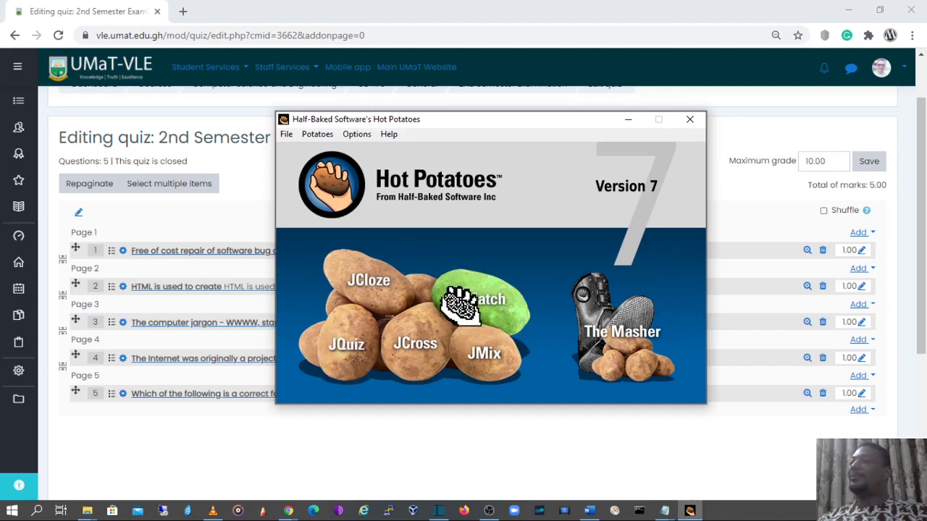
Open the JCloze module from Hot Potatoes for a fill-in-the-gap exercise
{"action": "left_click", "coordinate": [426, 366]}
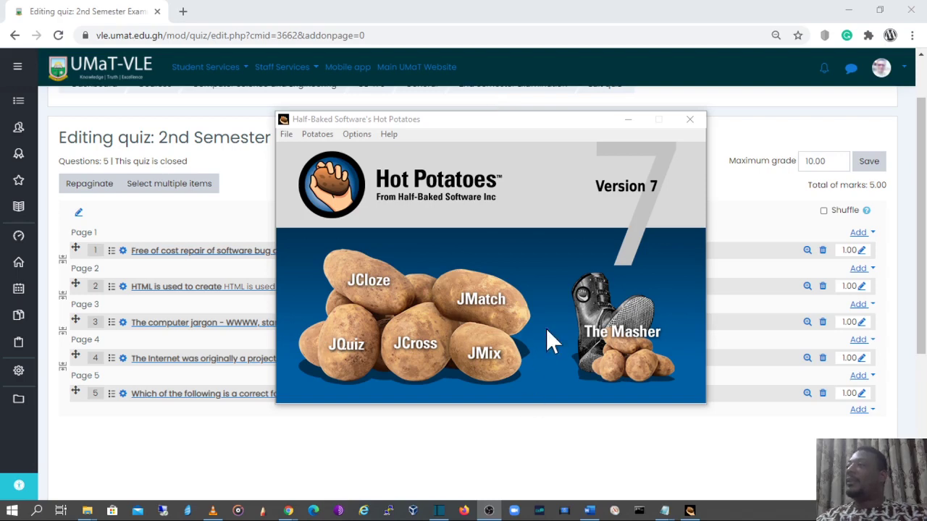
{"action": "left_click", "coordinate": [542, 211]}
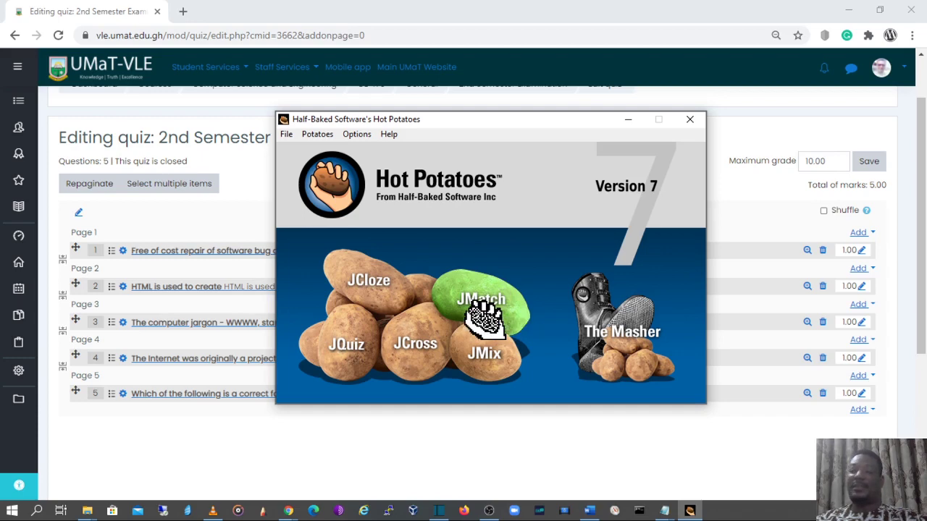
{"action": "left_click", "coordinate": [397, 305]}
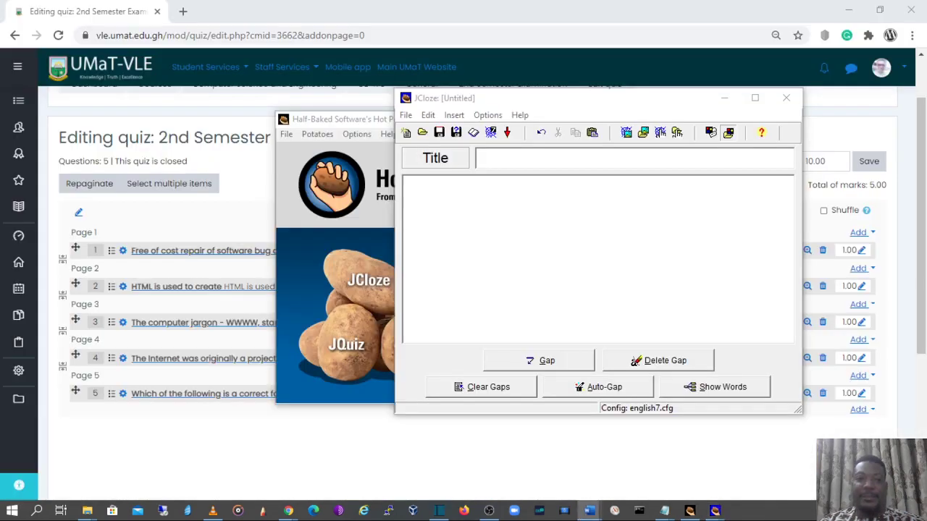
Switch to the Survey Legislation marking scheme in Word and move its window fully into view
{"action": "key", "text": "alt+Tab"}
{"action": "left_click_drag", "start_coordinate": [118, 83], "coordinate": [150, 82]}
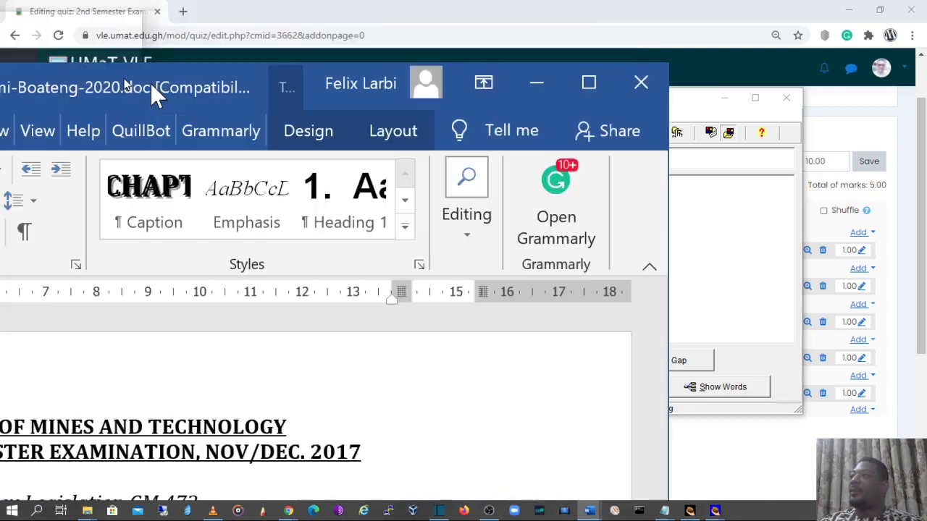
{"action": "key", "text": "ctrl+F1"}
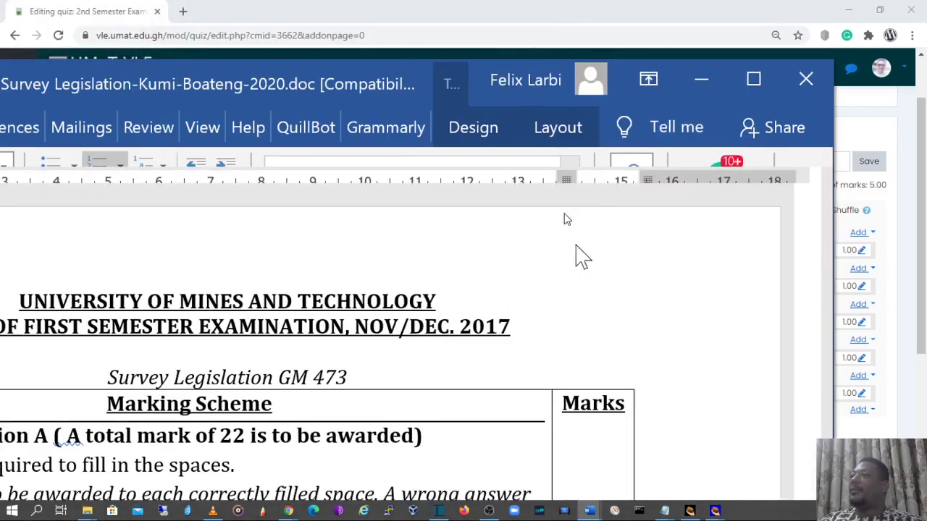
{"action": "left_click_drag", "start_coordinate": [483, 75], "coordinate": [466, 65]}
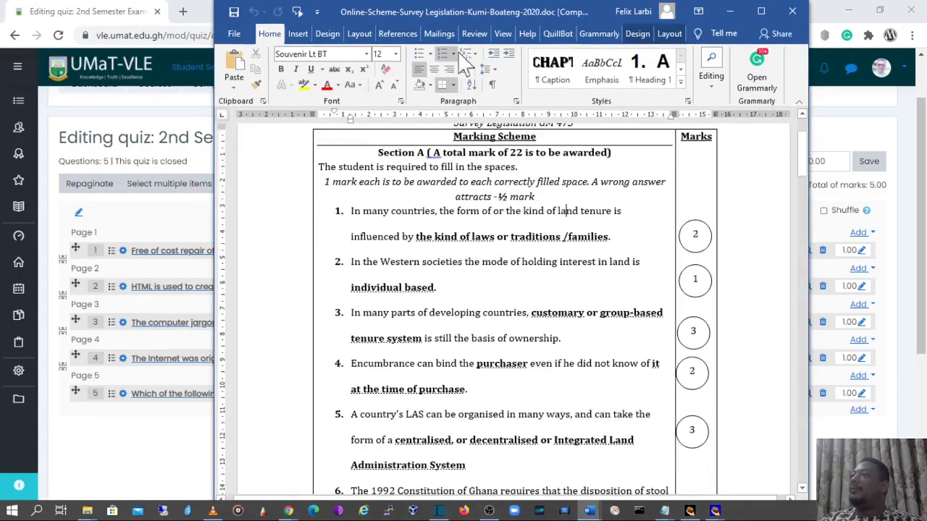
Look over the Section A fill-in questions, then place the Word window so that JCloze can be used beside it
{"action": "scroll", "coordinate": [551, 239], "scroll_direction": "up", "scroll_amount": 2}
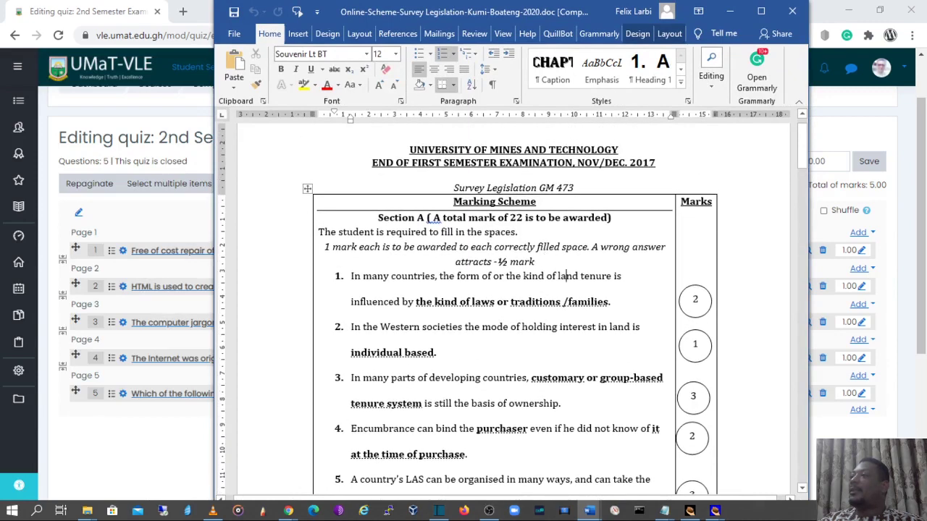
{"action": "scroll", "coordinate": [367, 188], "scroll_direction": "down", "scroll_amount": 2}
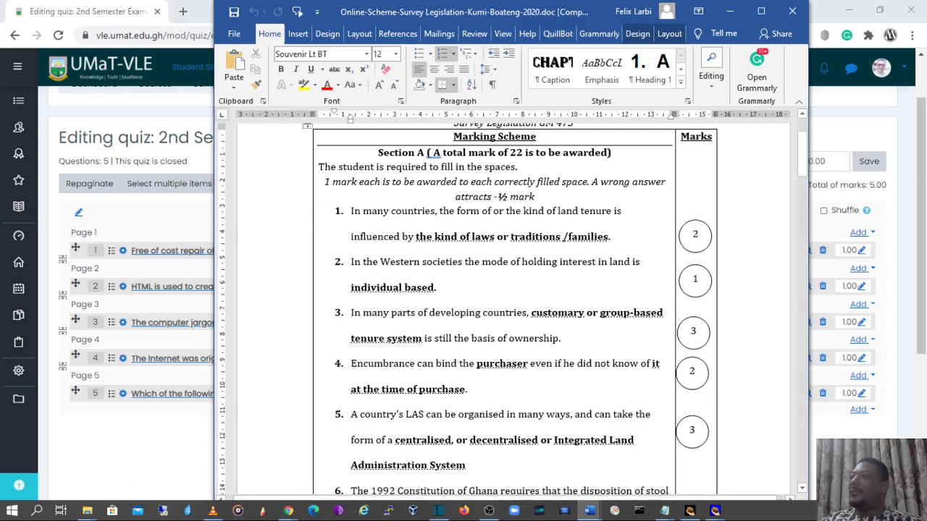
{"action": "left_click_drag", "start_coordinate": [350, 211], "coordinate": [497, 338]}
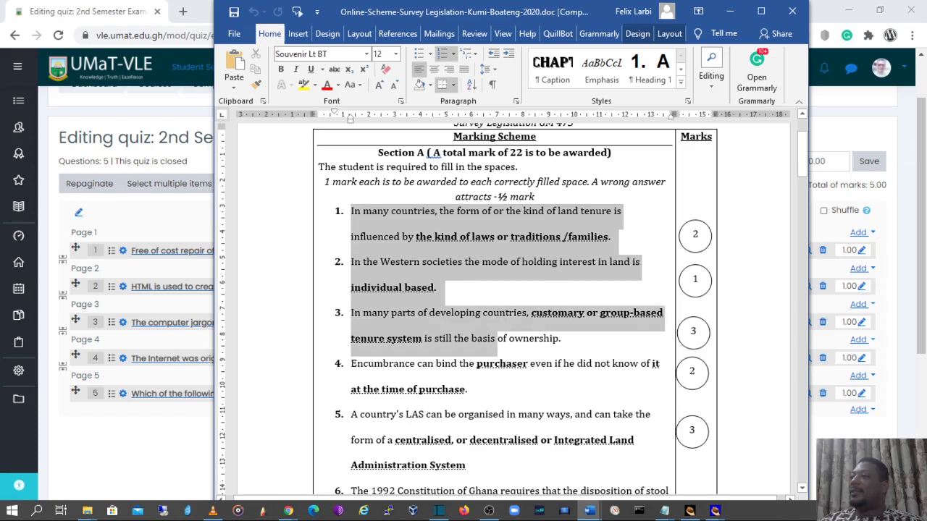
{"action": "left_click", "coordinate": [509, 414]}
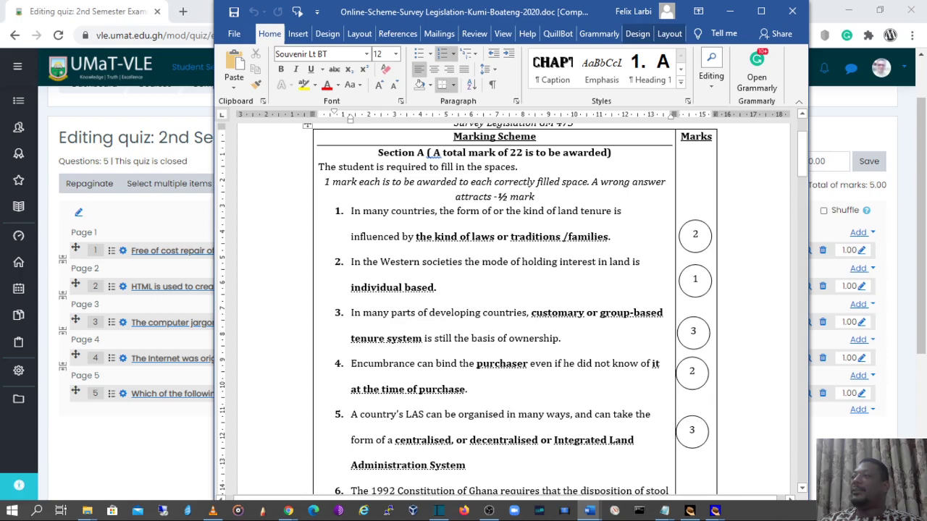
{"action": "left_click_drag", "start_coordinate": [527, 15], "coordinate": [294, 19]}
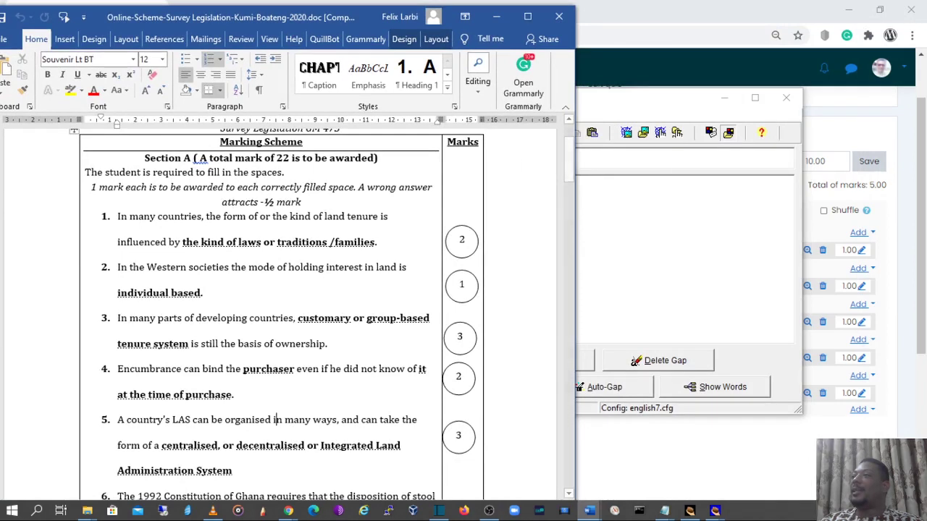
{"action": "left_click", "coordinate": [583, 253]}
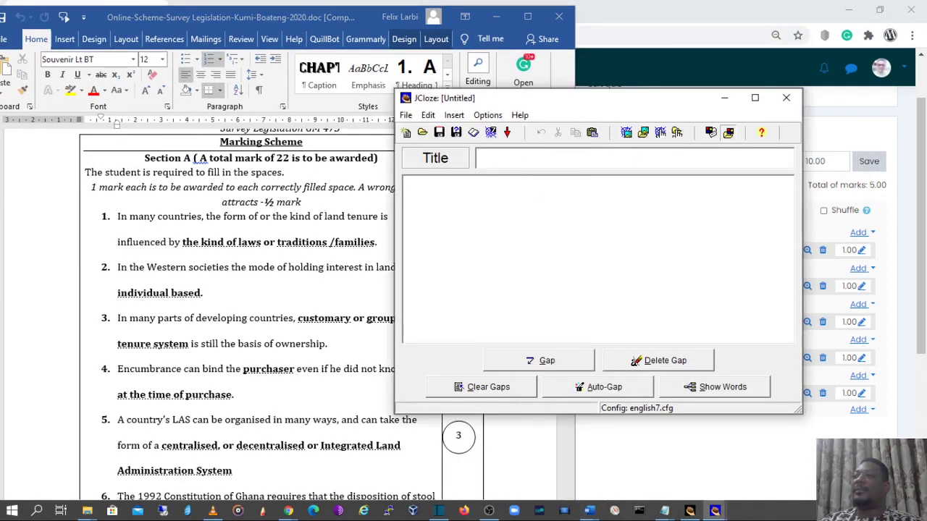
Copy the heading "Section A ( A total mark of 22 is to be awarded)" from Word into the JCloze exercise title
{"action": "left_click", "coordinate": [274, 420]}
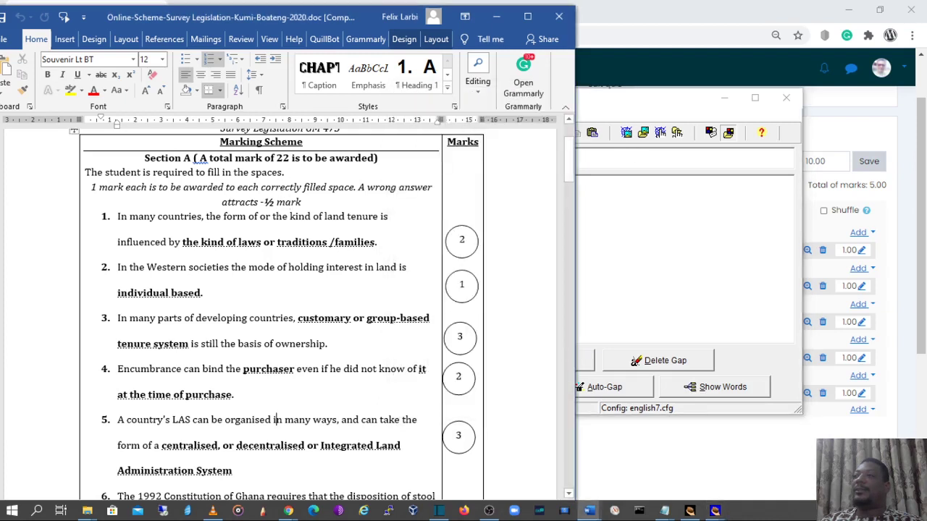
{"action": "left_click_drag", "start_coordinate": [379, 158], "coordinate": [144, 158]}
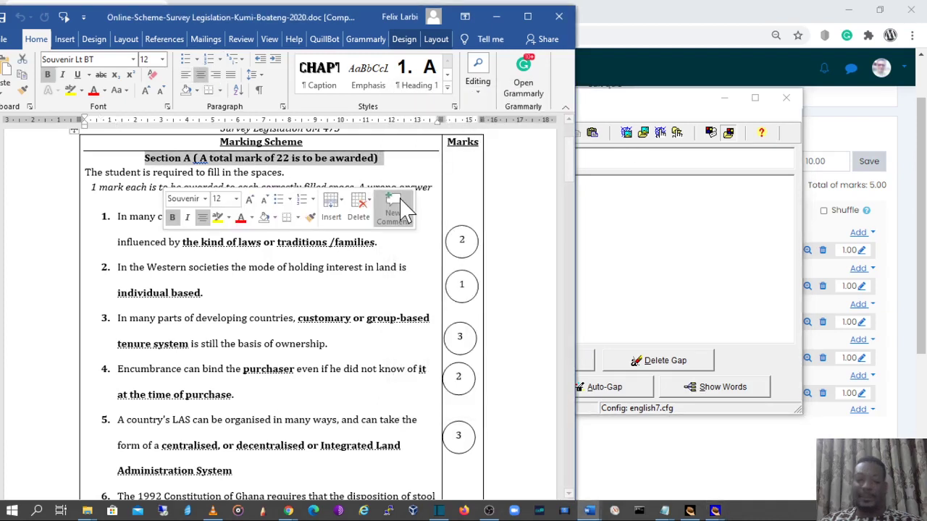
{"action": "left_click", "coordinate": [630, 168]}
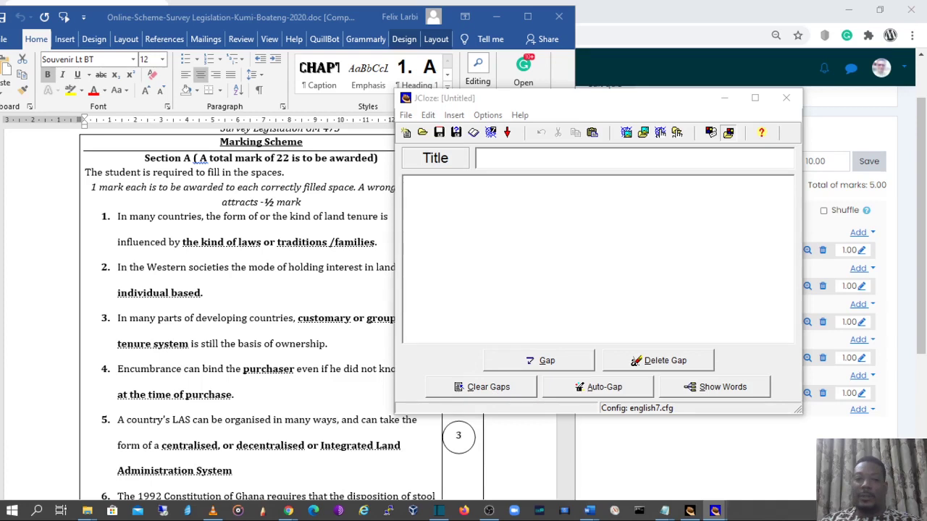
{"action": "left_click", "coordinate": [635, 158]}
{"action": "left_click", "coordinate": [489, 511]}
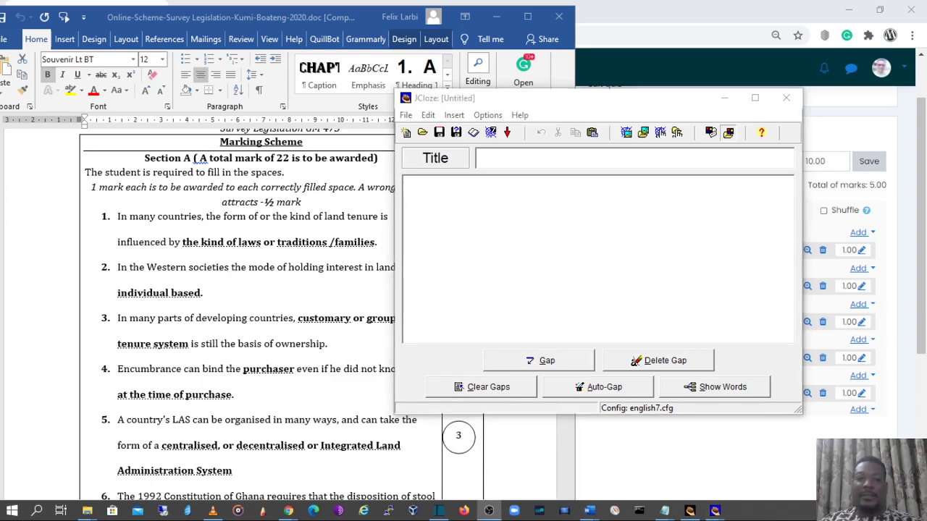
{"action": "triple_click", "coordinate": [356, 159]}
{"action": "key", "text": "ctrl+c"}
{"action": "left_click", "coordinate": [637, 155]}
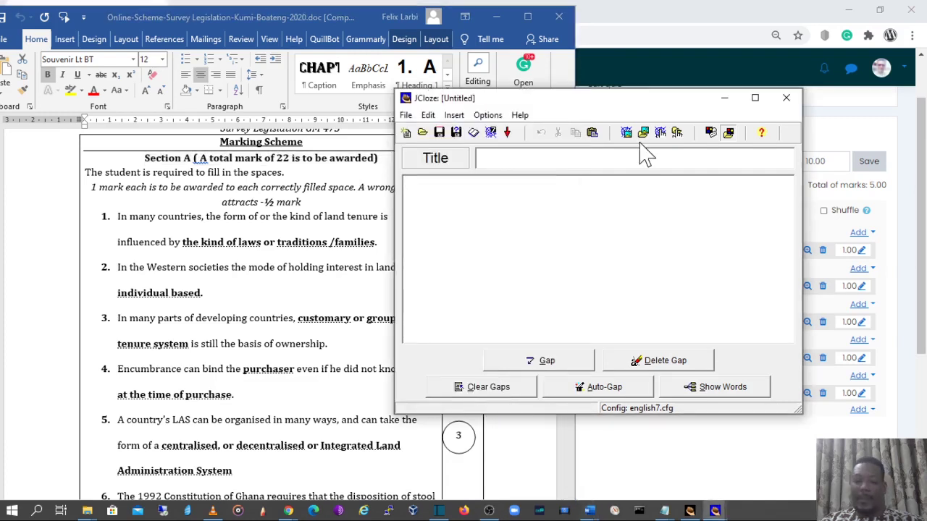
{"action": "key", "text": "ctrl+v"}
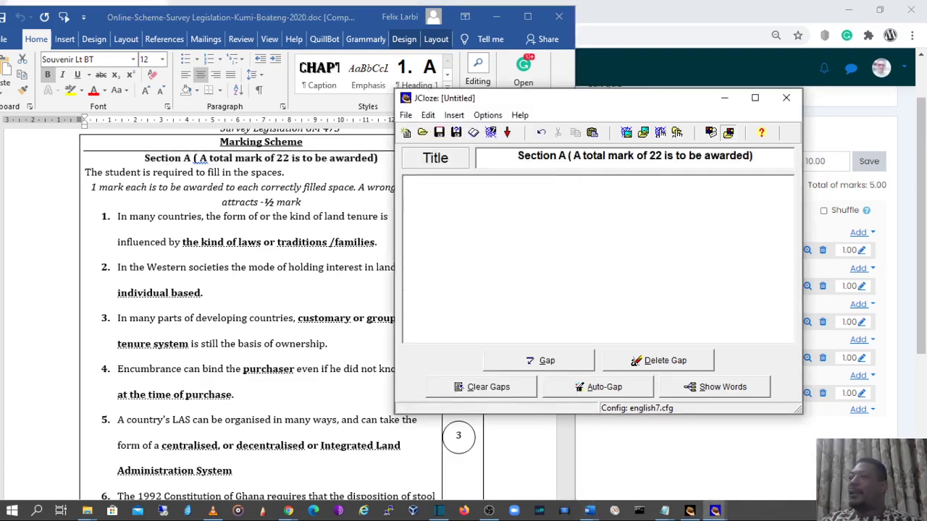
Copy questions 1 to 9 of Section A from the Word marking scheme into the JCloze exercise text
{"action": "left_click", "coordinate": [145, 250]}
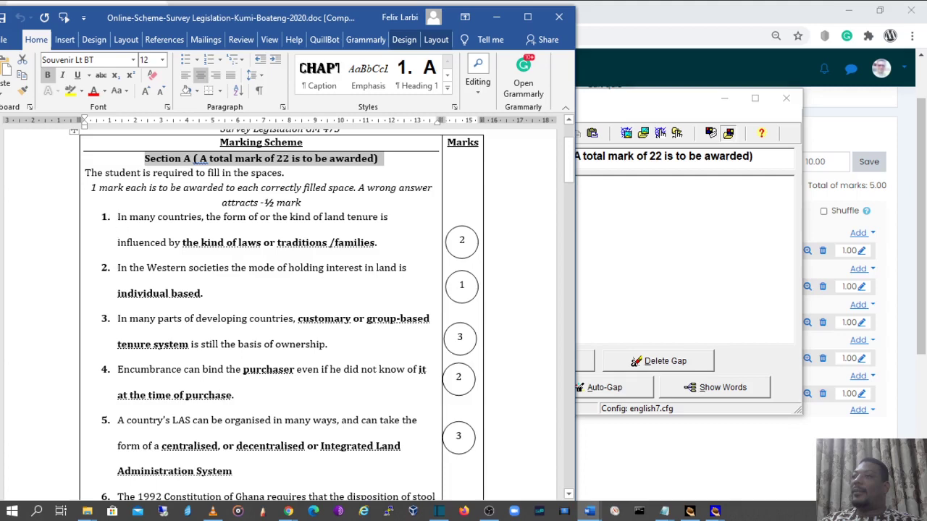
{"action": "left_click_drag", "start_coordinate": [118, 217], "coordinate": [233, 412]}
{"action": "scroll", "coordinate": [289, 326], "scroll_direction": "down", "scroll_amount": 4}
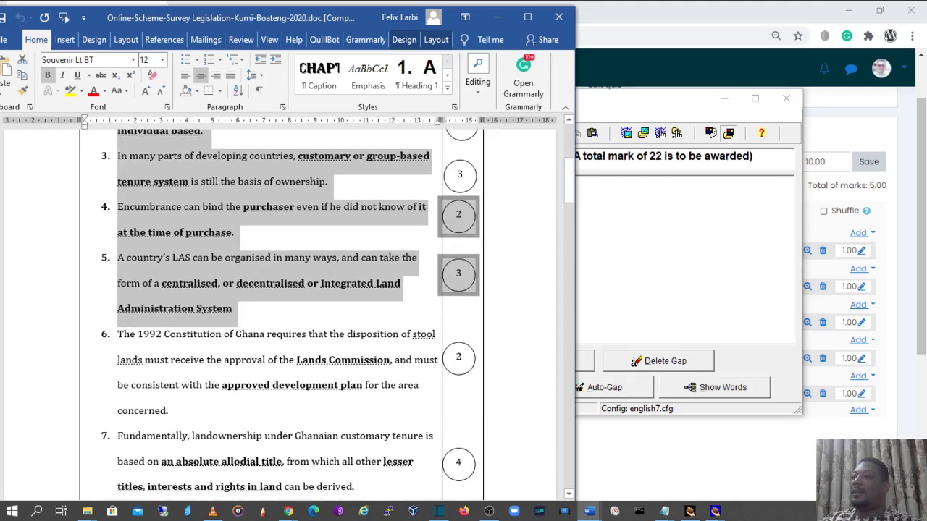
{"action": "scroll", "coordinate": [232, 309], "scroll_direction": "down", "scroll_amount": 3}
{"action": "left_click_drag", "start_coordinate": [232, 308], "coordinate": [391, 376]}
{"action": "scroll", "coordinate": [289, 326], "scroll_direction": "down", "scroll_amount": 5}
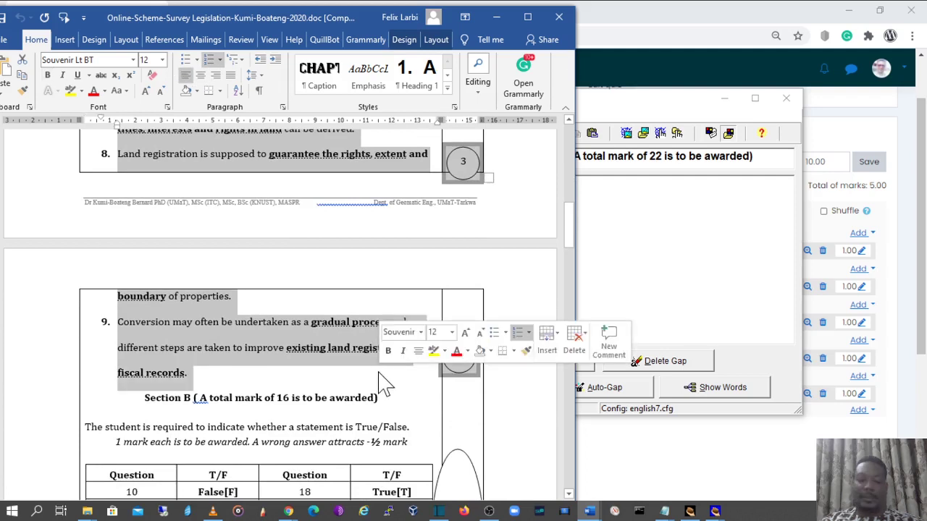
{"action": "key", "text": "alt+Tab"}
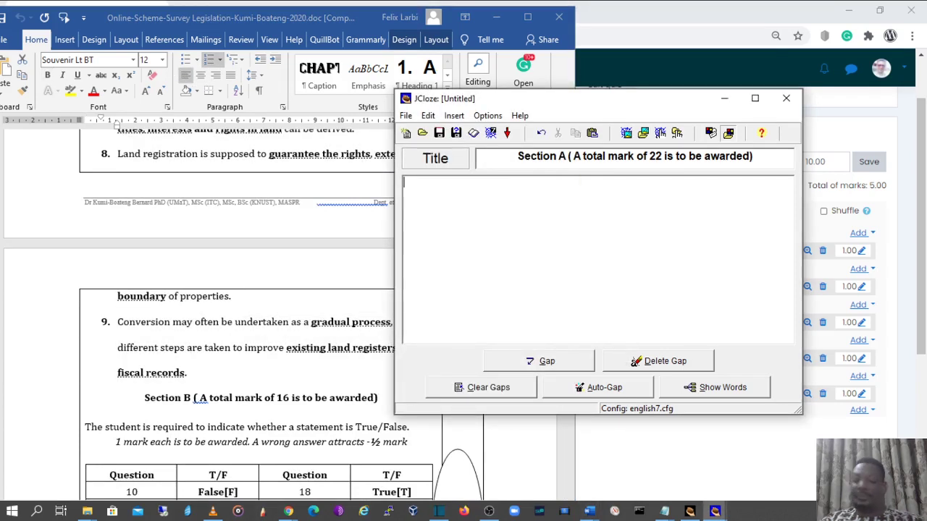
{"action": "key", "text": "ctrl+v"}
{"action": "scroll", "coordinate": [716, 239], "scroll_direction": "up", "scroll_amount": 2}
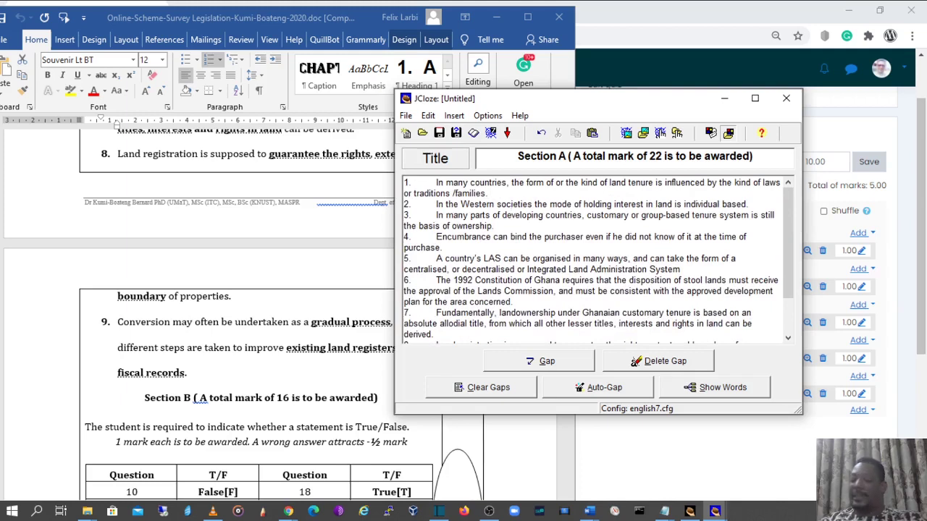
Insert a blank line after each of questions 1 to 4 in the JCloze exercise text
{"action": "left_click", "coordinate": [488, 193]}
{"action": "key", "text": "Return"}
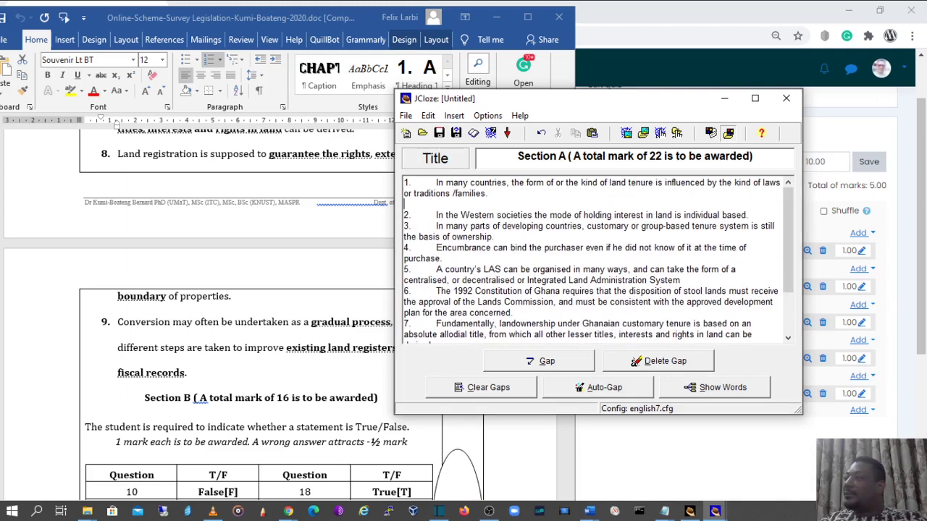
{"action": "key", "text": "Return"}
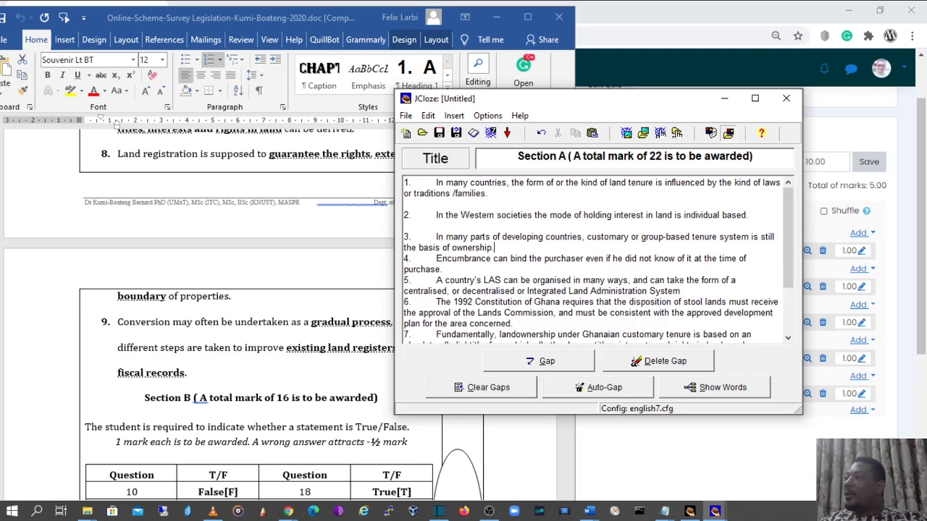
{"action": "key", "text": "Return"}
{"action": "key", "text": "Return"}
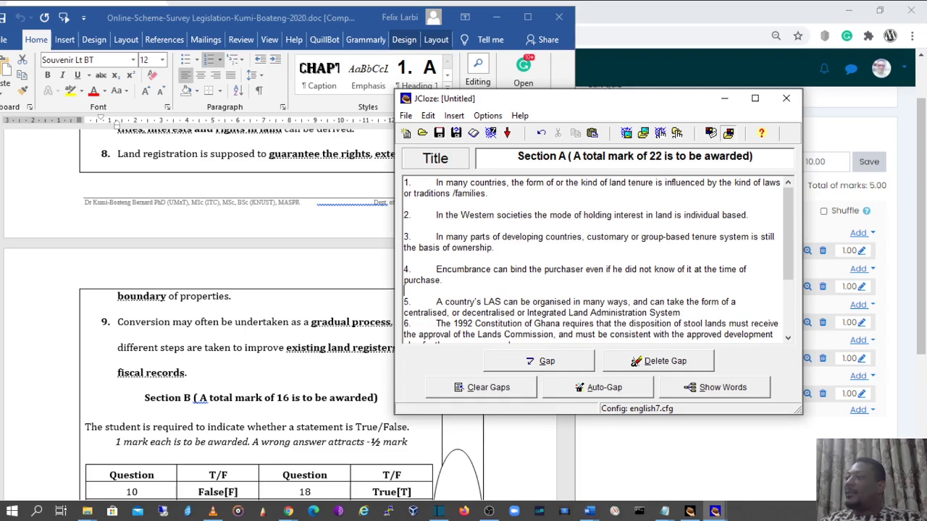
Look up question 1 in the Word marking scheme and mark its first answer, "the kind of laws"
{"action": "left_click", "coordinate": [248, 323]}
{"action": "key", "text": "ctrl+a"}
{"action": "scroll", "coordinate": [249, 325], "scroll_direction": "up", "scroll_amount": 6}
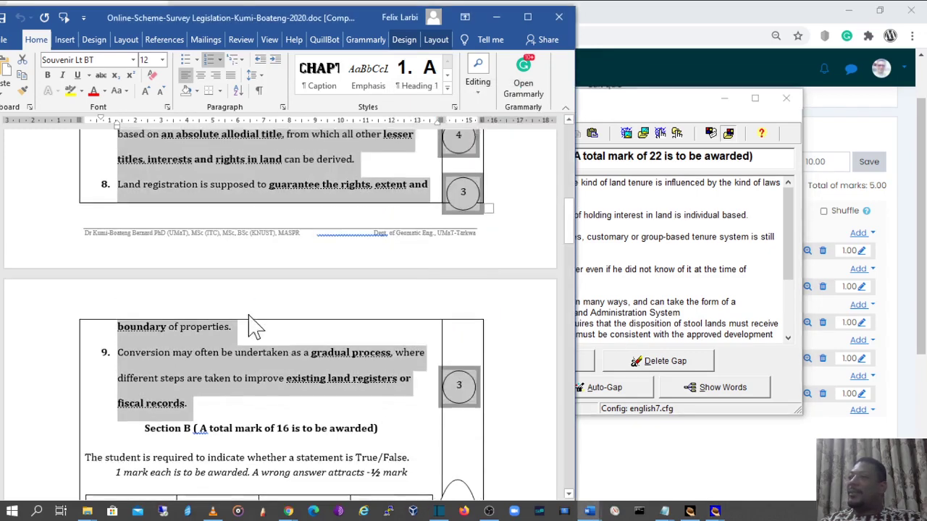
{"action": "scroll", "coordinate": [253, 326], "scroll_direction": "up", "scroll_amount": 4}
{"action": "left_click", "coordinate": [262, 340]}
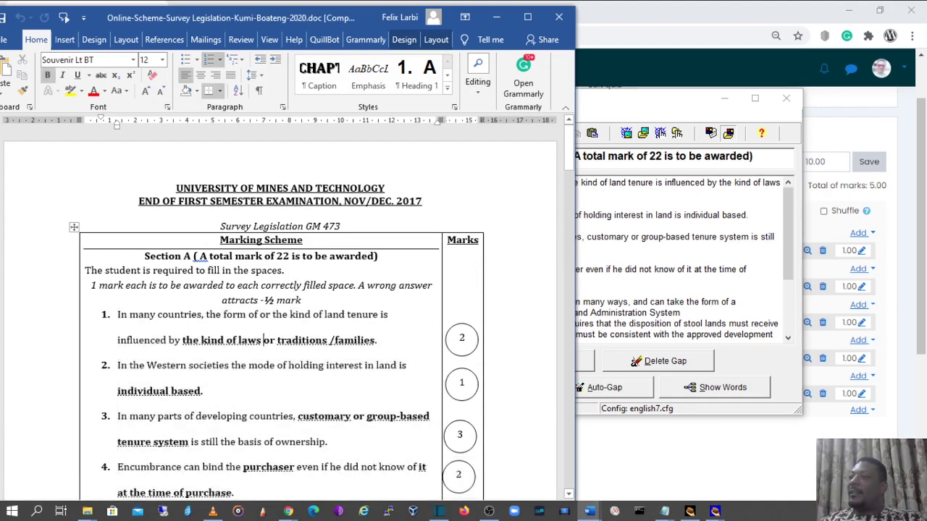
{"action": "left_click_drag", "start_coordinate": [182, 341], "coordinate": [263, 340]}
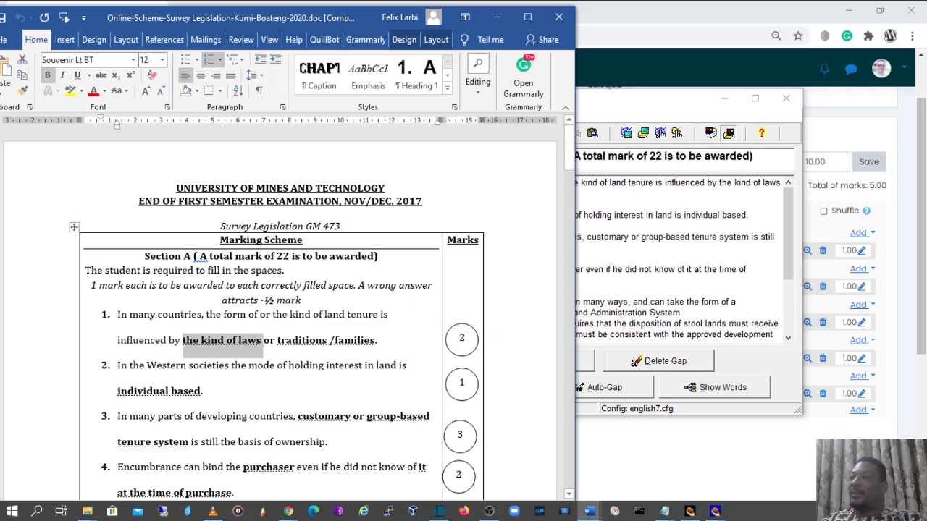
Turn "the kind of laws" in JCloze question 1 into a gap with the alternative correct answer "the type of laws"
{"action": "left_click", "coordinate": [583, 290]}
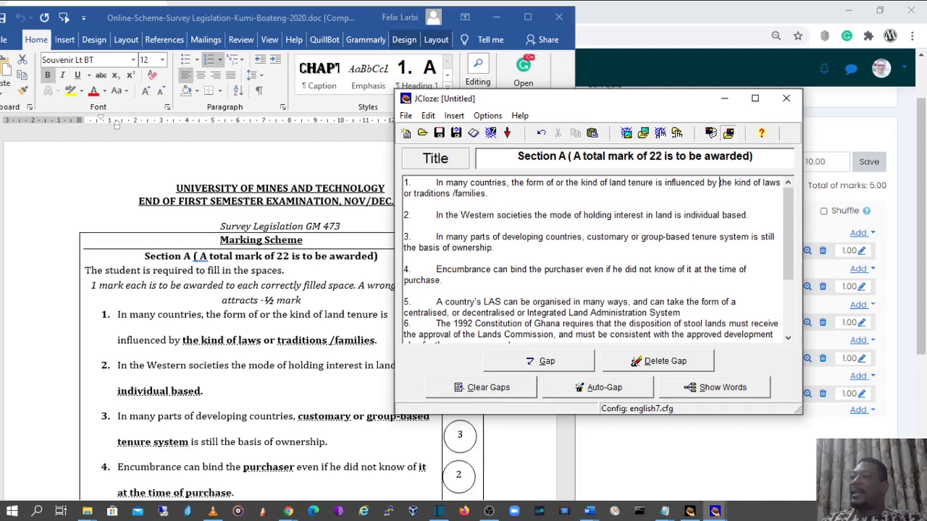
{"action": "left_click_drag", "start_coordinate": [719, 182], "coordinate": [769, 182]}
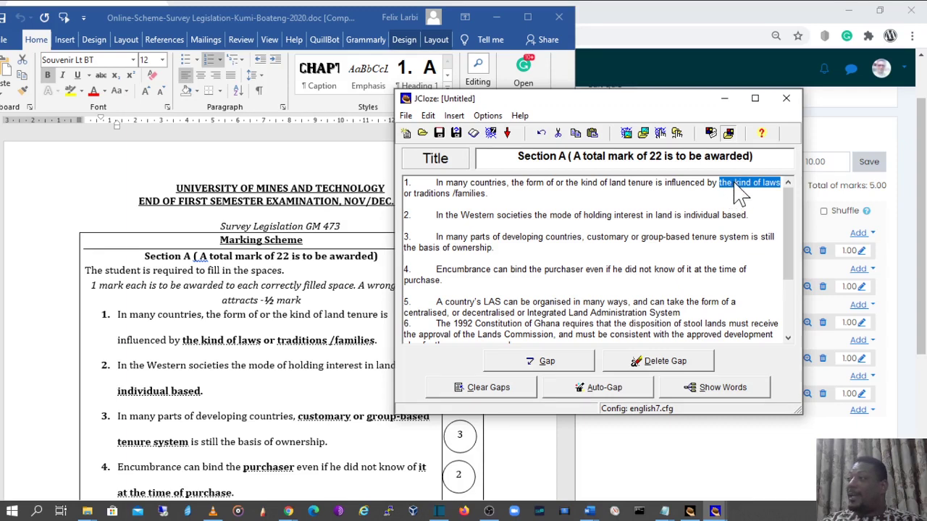
{"action": "left_click", "coordinate": [564, 364]}
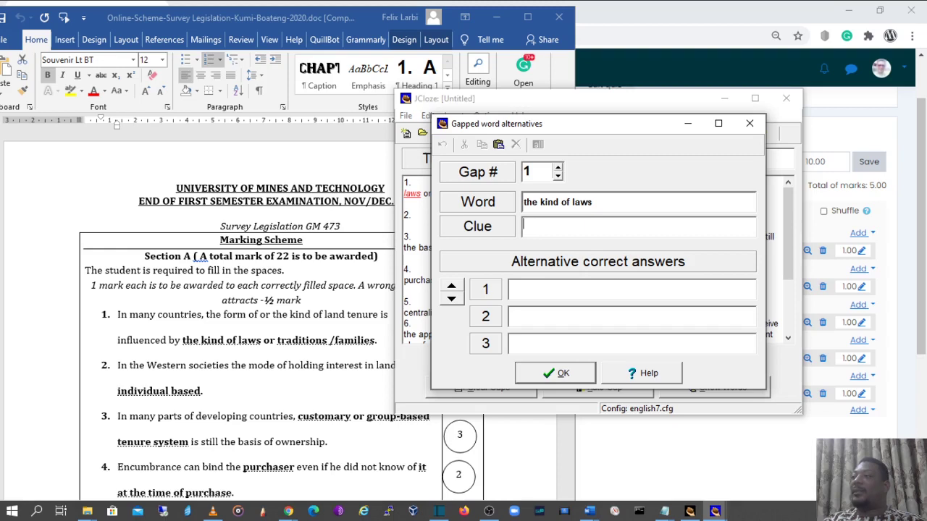
{"action": "key", "text": "Tab"}
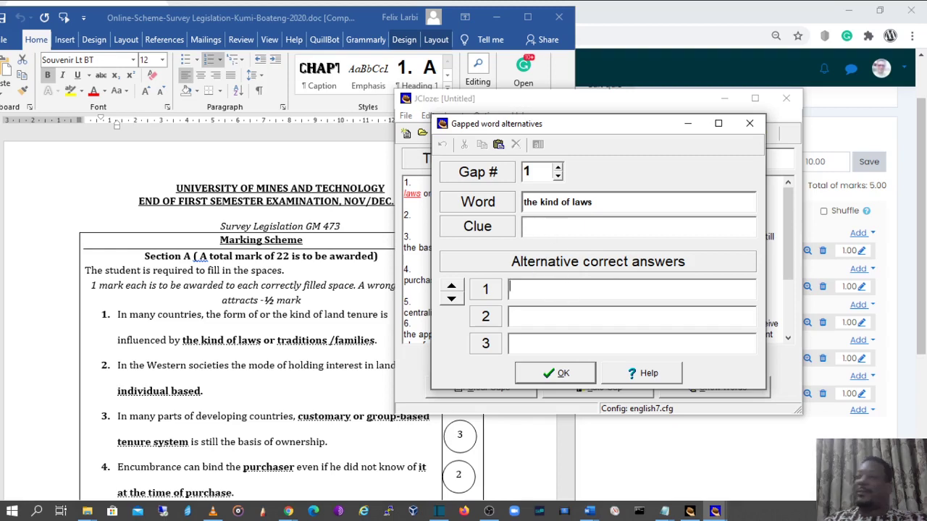
{"action": "type", "text": "the type of laws"}
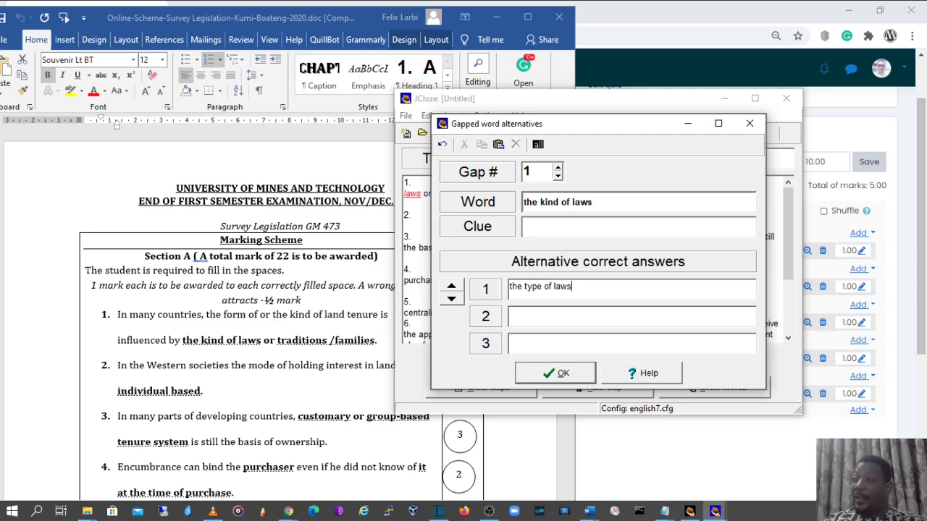
{"action": "double_click", "coordinate": [527, 286]}
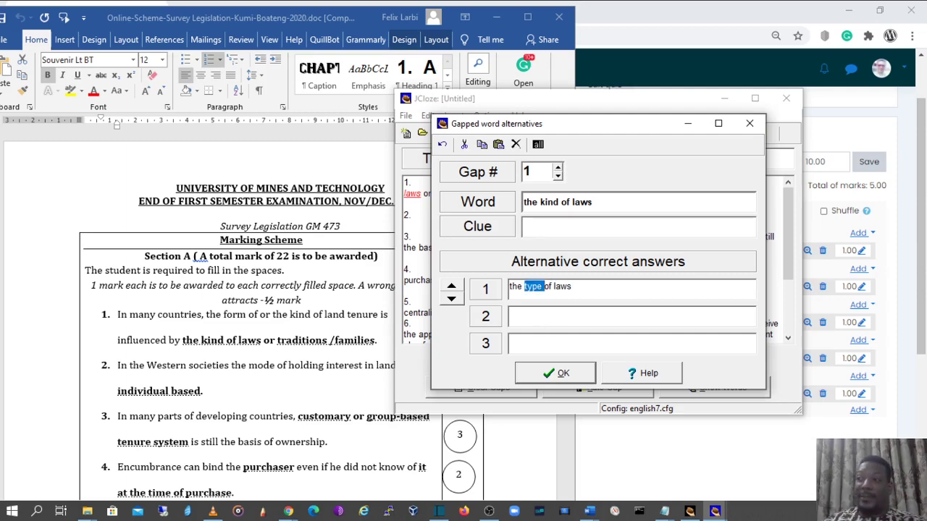
{"action": "left_click", "coordinate": [572, 286]}
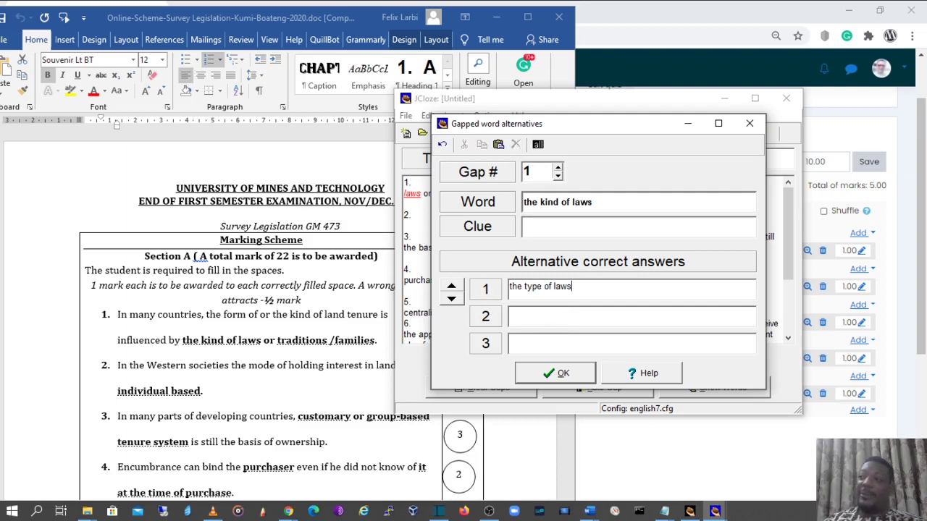
{"action": "left_click", "coordinate": [568, 375]}
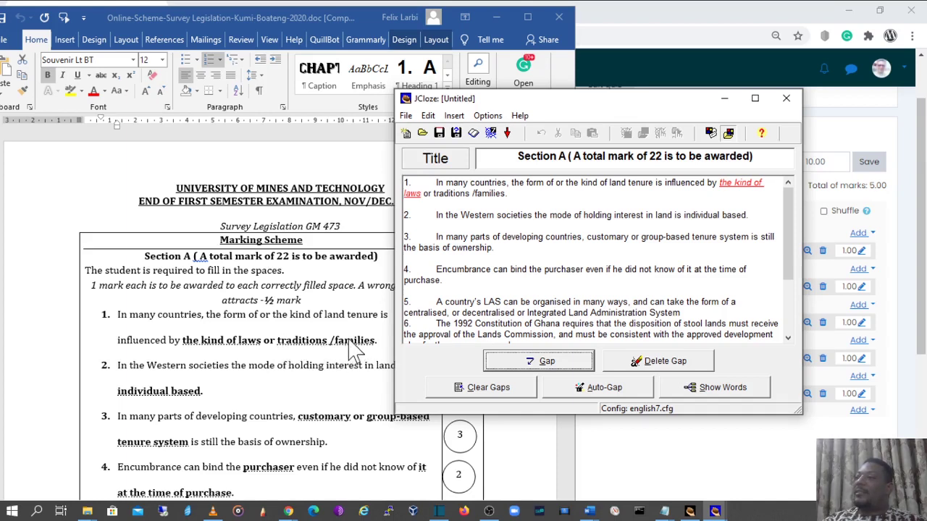
Turn "traditions /families" in question 1 into a gap without a clue or alternative answers
{"action": "left_click_drag", "start_coordinate": [433, 193], "coordinate": [503, 193]}
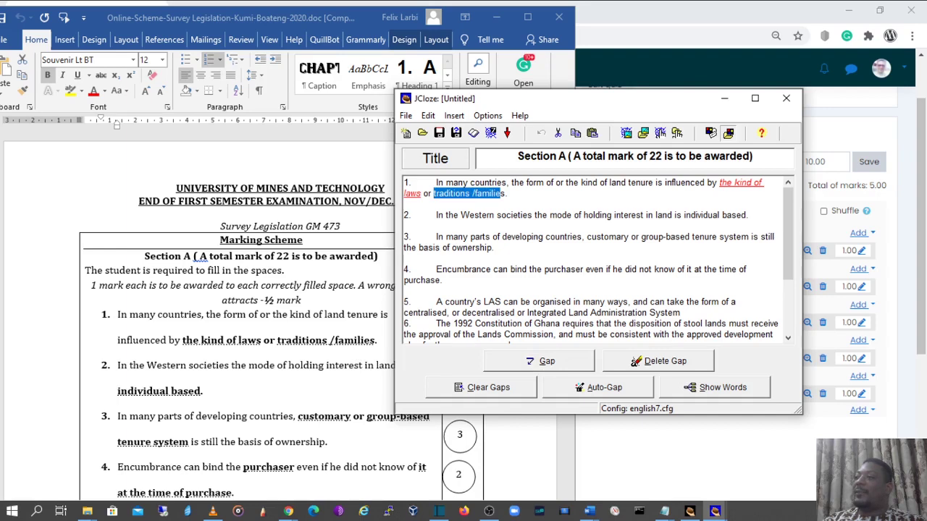
{"action": "left_click", "coordinate": [540, 362]}
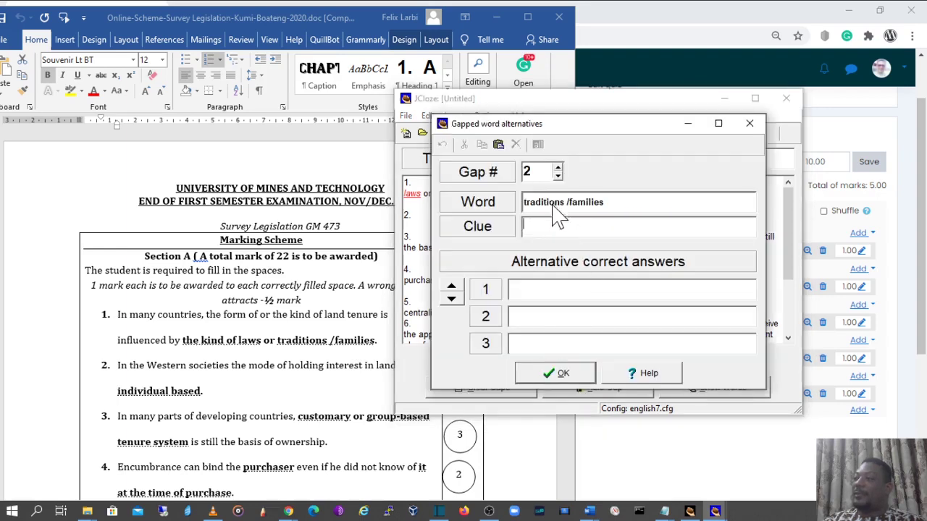
{"action": "left_click", "coordinate": [576, 375]}
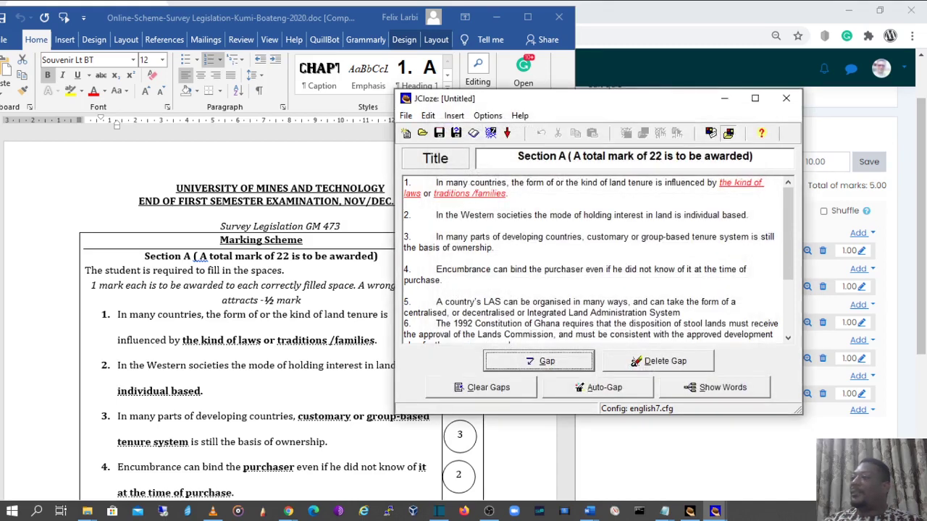
Close the untitled JCloze exercise without saving and bring up the finished FillinQuestions exercise
{"action": "left_click", "coordinate": [789, 105]}
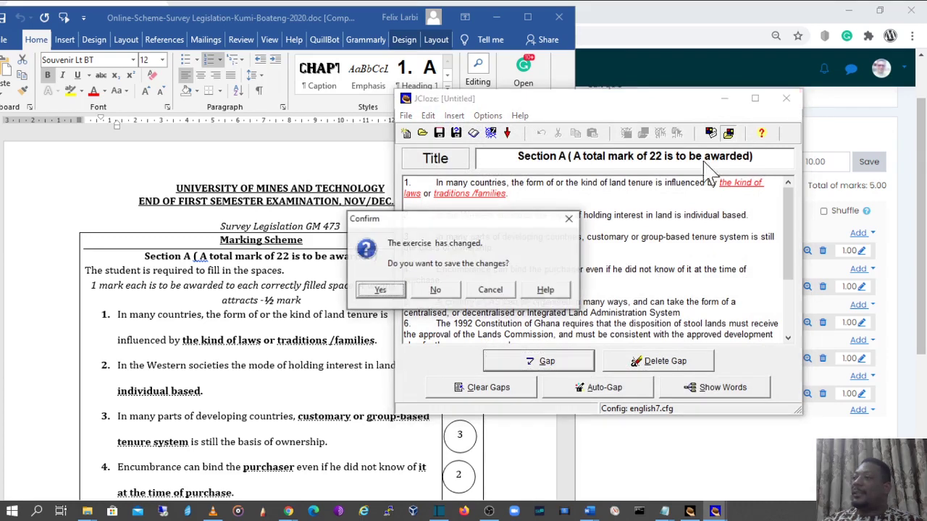
{"action": "left_click", "coordinate": [443, 292]}
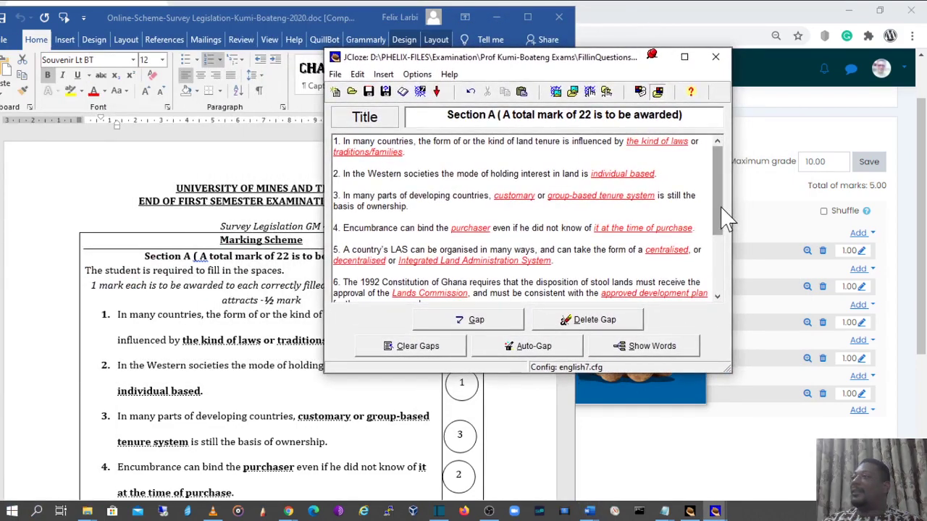
{"action": "left_click_drag", "start_coordinate": [720, 207], "coordinate": [746, 189]}
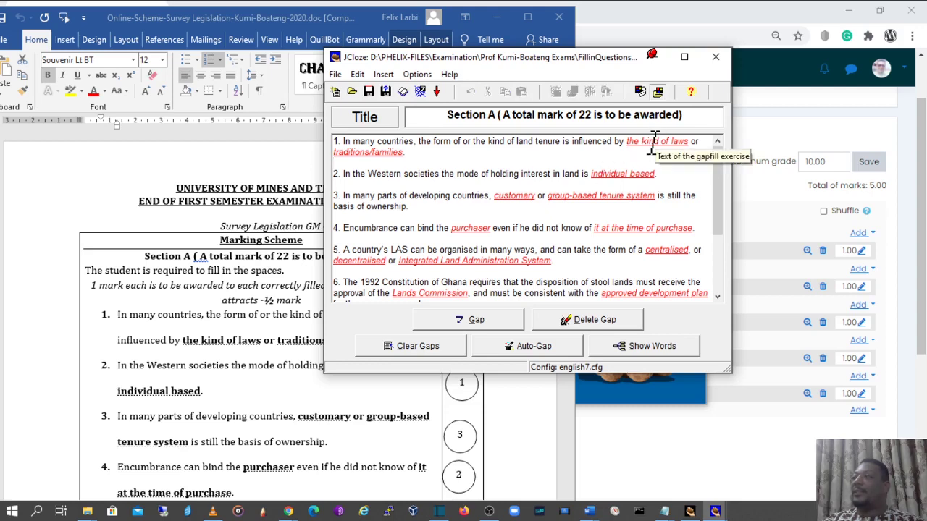
Try to create a gap on the word "kind" inside question 1's existing gap
{"action": "double_click", "coordinate": [651, 142]}
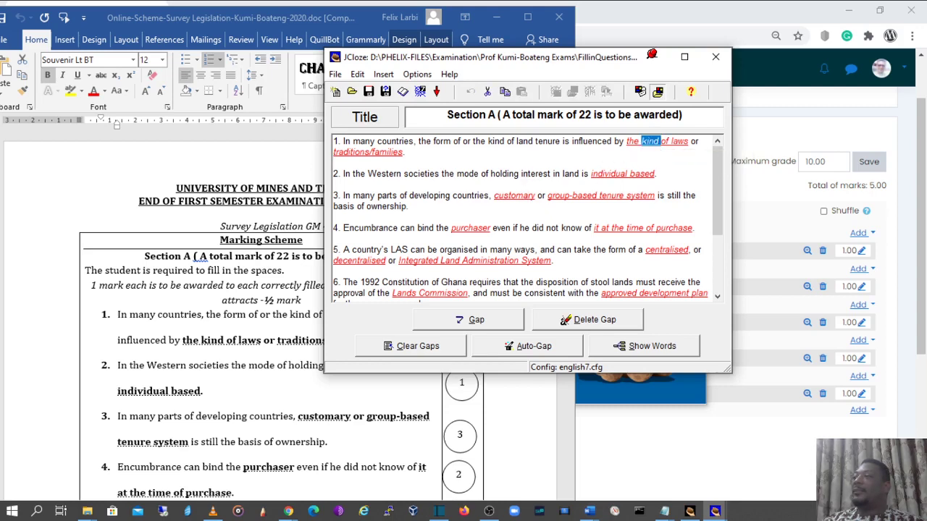
{"action": "left_click", "coordinate": [467, 326]}
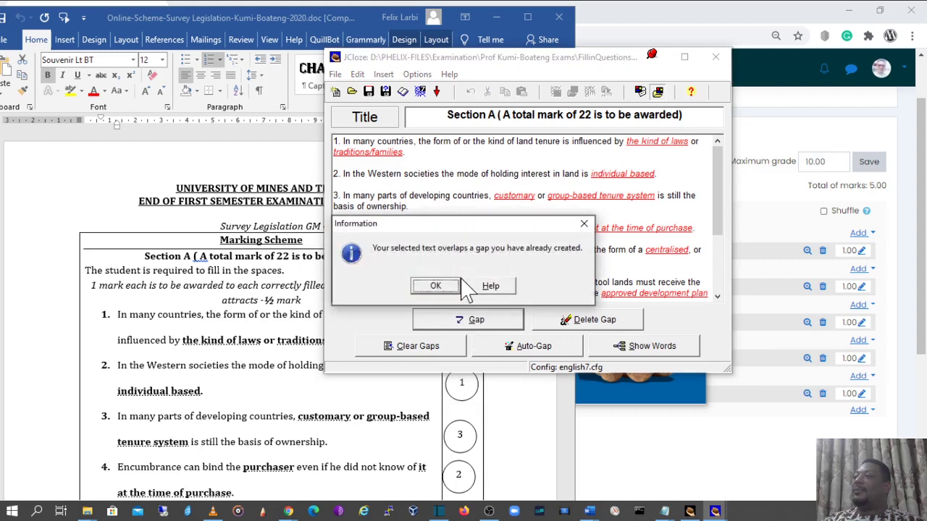
{"action": "left_click", "coordinate": [584, 224]}
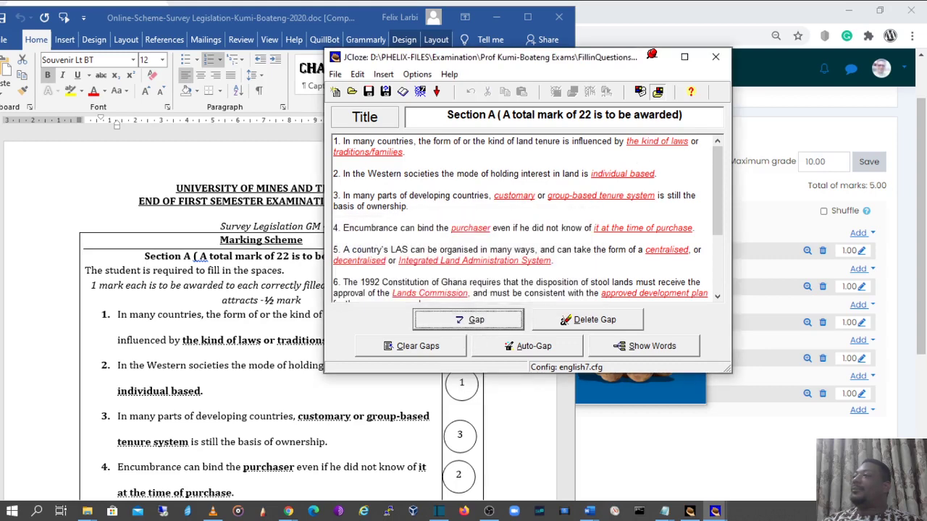
Show the word, clue and alternative answers of the "the kind of laws" gap, leaving them unedited
{"action": "mouse_move", "coordinate": [627, 141]}
{"action": "left_mouse_down"}
{"action": "mouse_move", "coordinate": [699, 142]}
{"action": "mouse_move", "coordinate": [340, 141]}
{"action": "mouse_move", "coordinate": [617, 141]}
{"action": "left_mouse_up"}
{"action": "left_click", "coordinate": [686, 141]}
{"action": "left_click", "coordinate": [623, 141]}
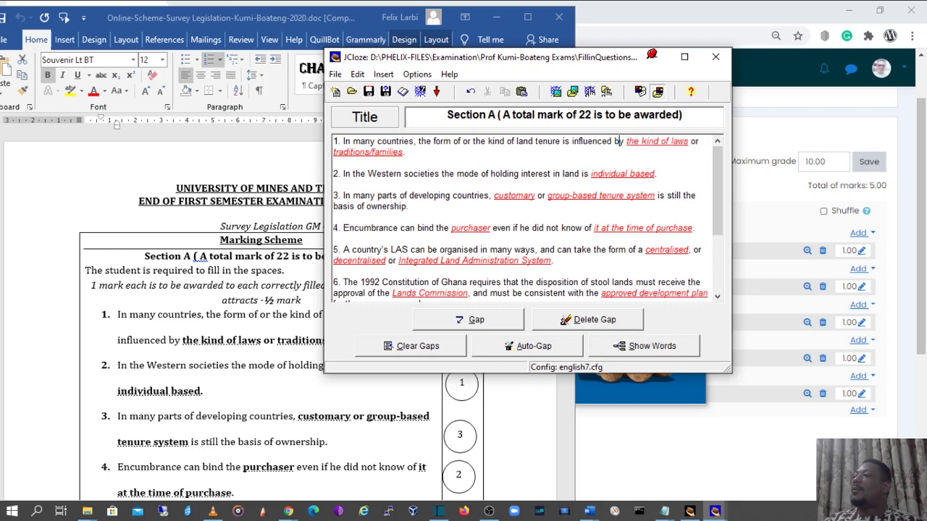
{"action": "double_click", "coordinate": [649, 142]}
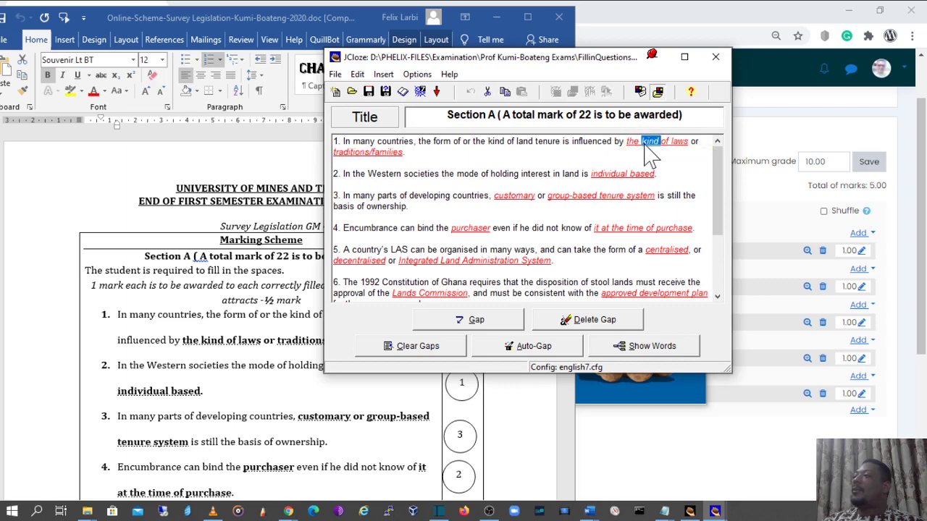
{"action": "left_click", "coordinate": [614, 351]}
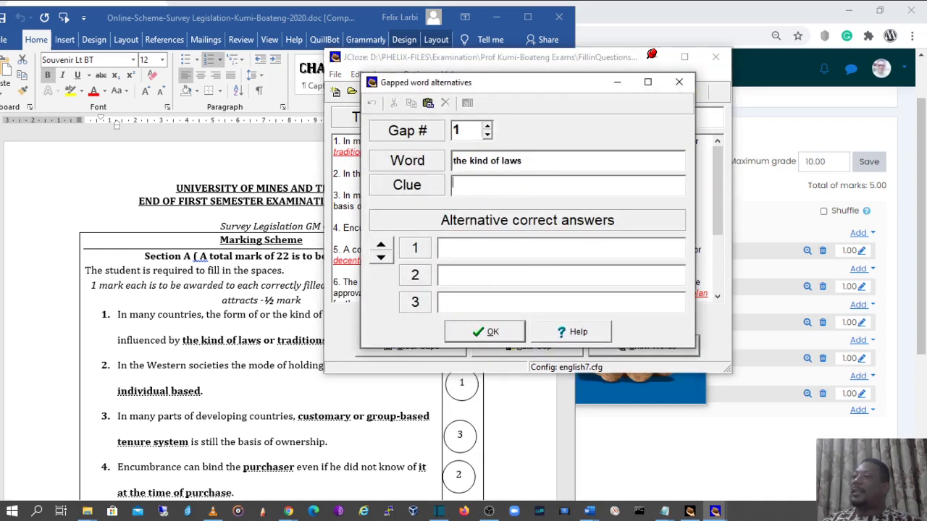
{"action": "left_click", "coordinate": [679, 82]}
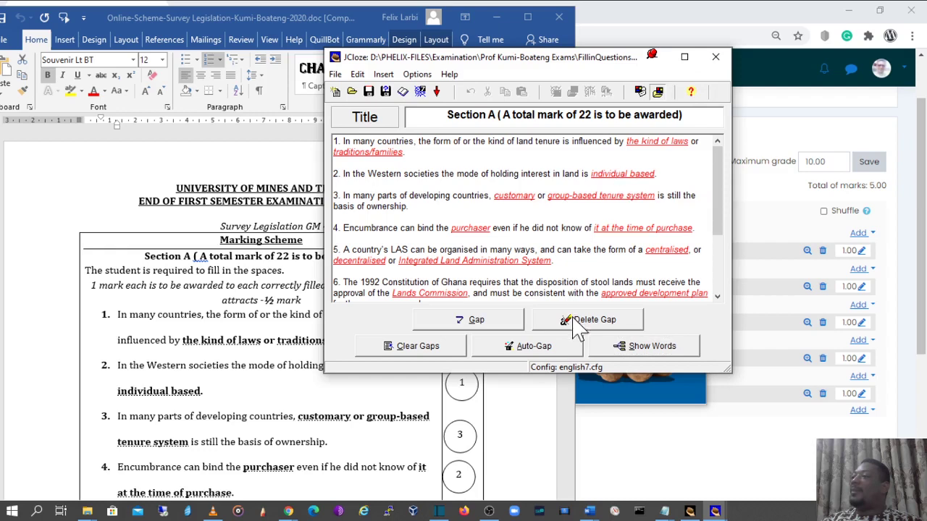
Check the alternative answers of the "individual based" gap, then look over the gaps in all nine questions
{"action": "left_click", "coordinate": [630, 352]}
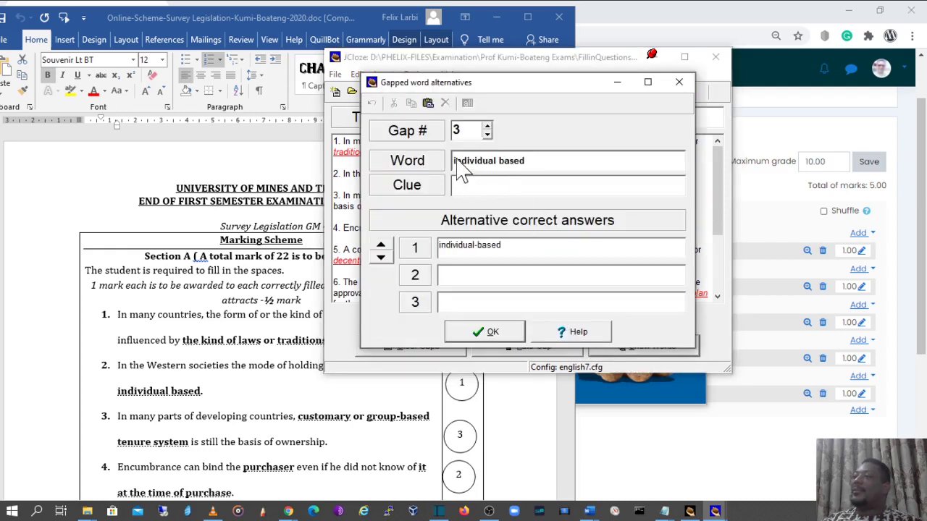
{"action": "left_click", "coordinate": [520, 181]}
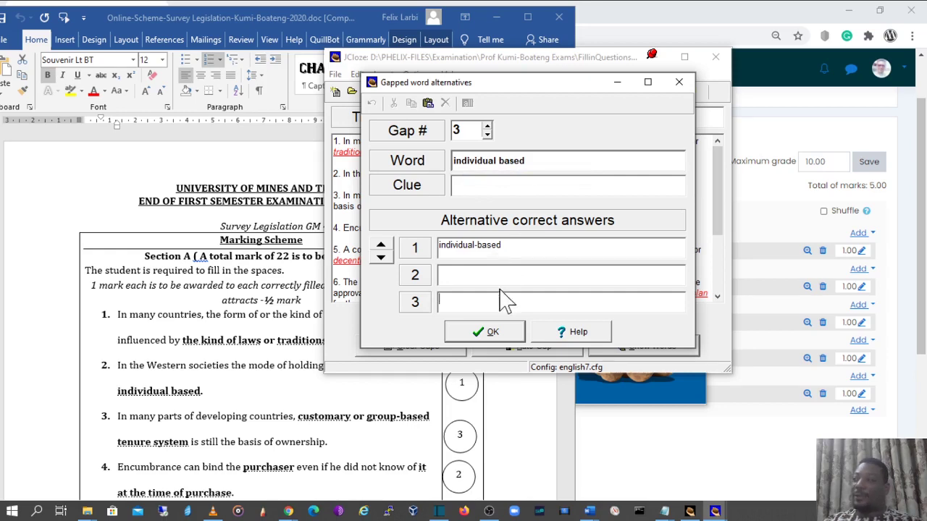
{"action": "left_click", "coordinate": [680, 83]}
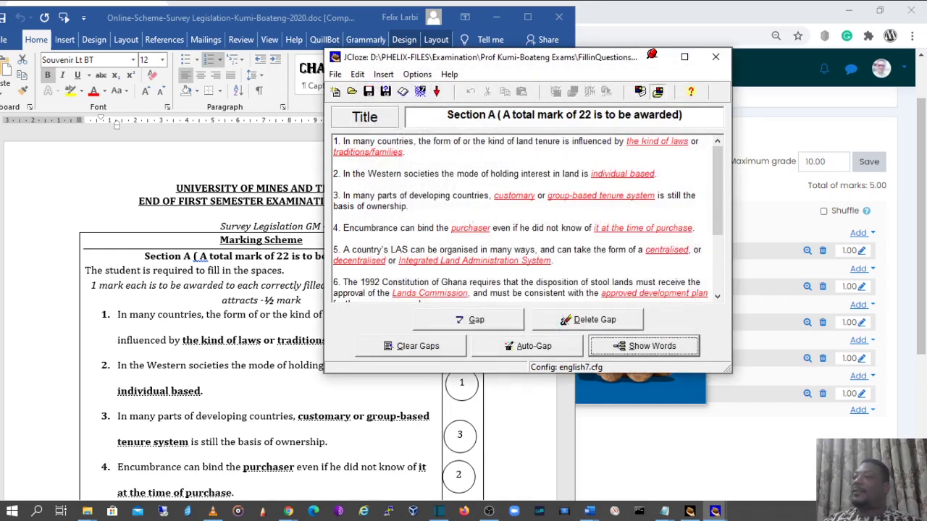
{"action": "scroll", "coordinate": [497, 192], "scroll_direction": "down", "scroll_amount": 3}
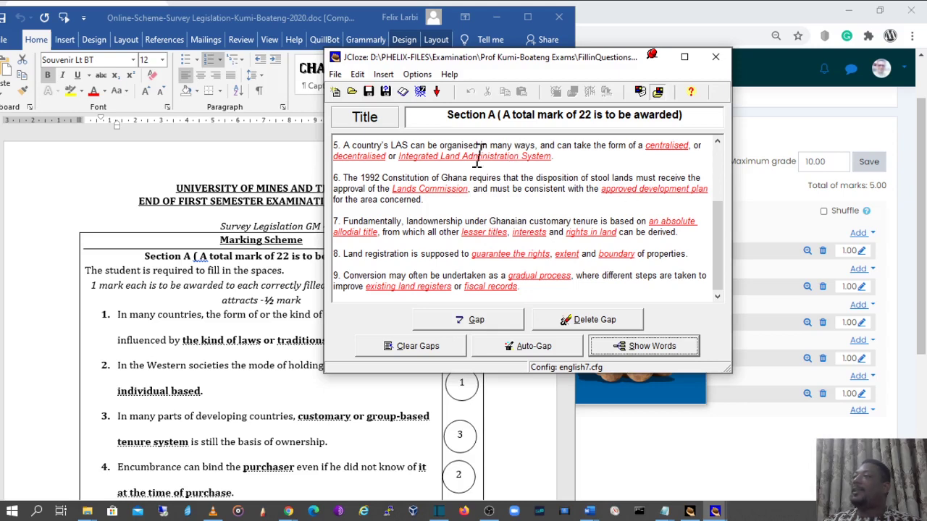
{"action": "scroll", "coordinate": [660, 145], "scroll_direction": "up", "scroll_amount": 3}
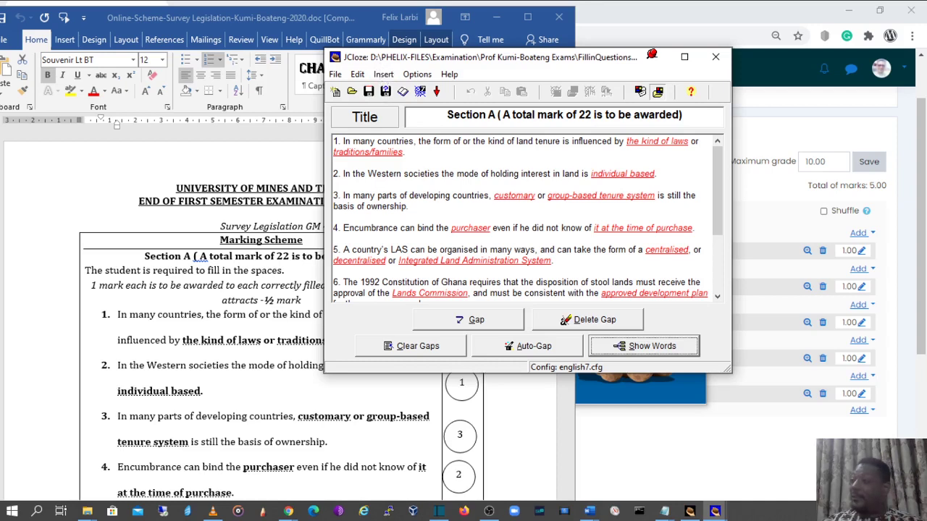
{"action": "left_click", "coordinate": [583, 217]}
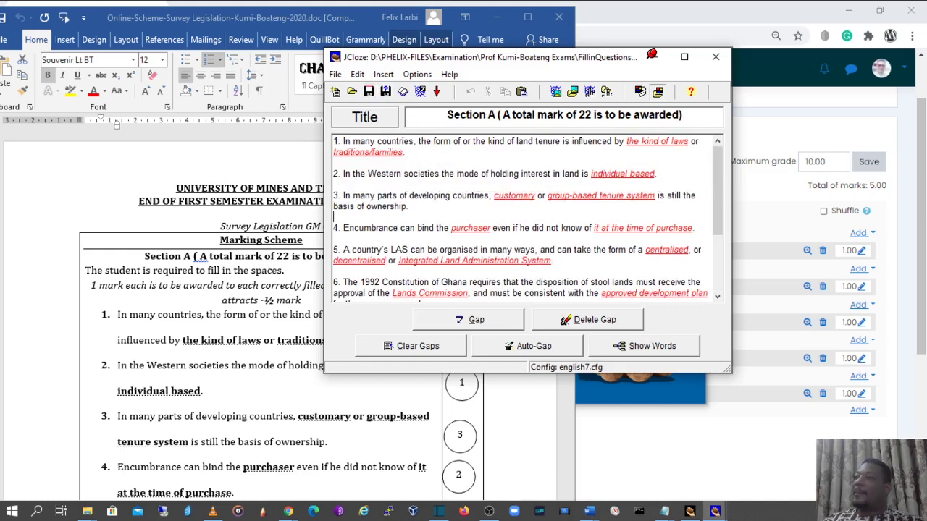
{"action": "left_click", "coordinate": [335, 73]}
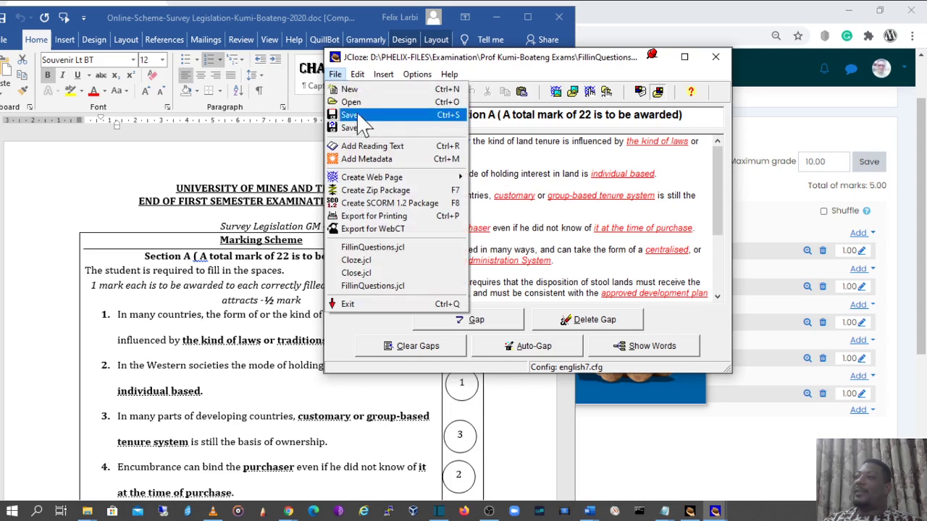
{"action": "left_click", "coordinate": [369, 128]}
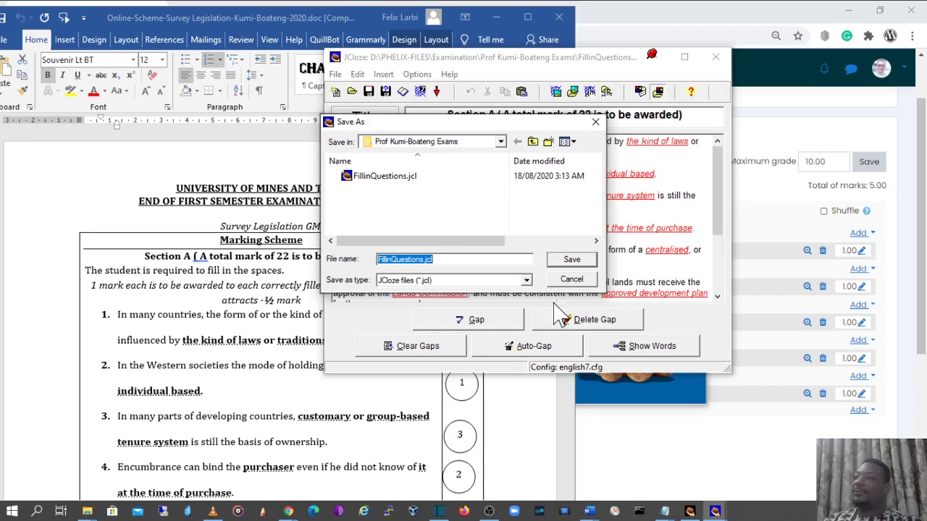
{"action": "left_click", "coordinate": [570, 281]}
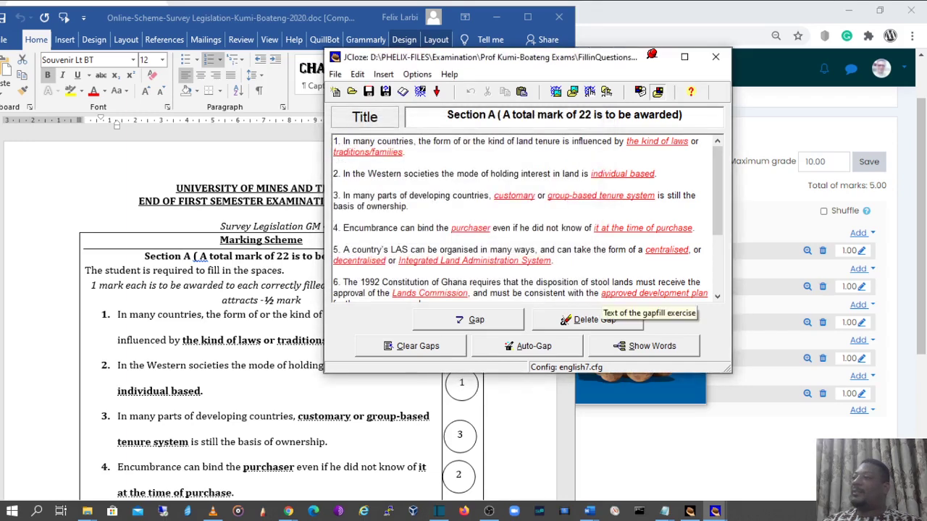
Close JCloze and the Hot Potatoes launcher, and switch to the UMaT-VLE quiz editing page in Chrome
{"action": "left_click", "coordinate": [716, 58]}
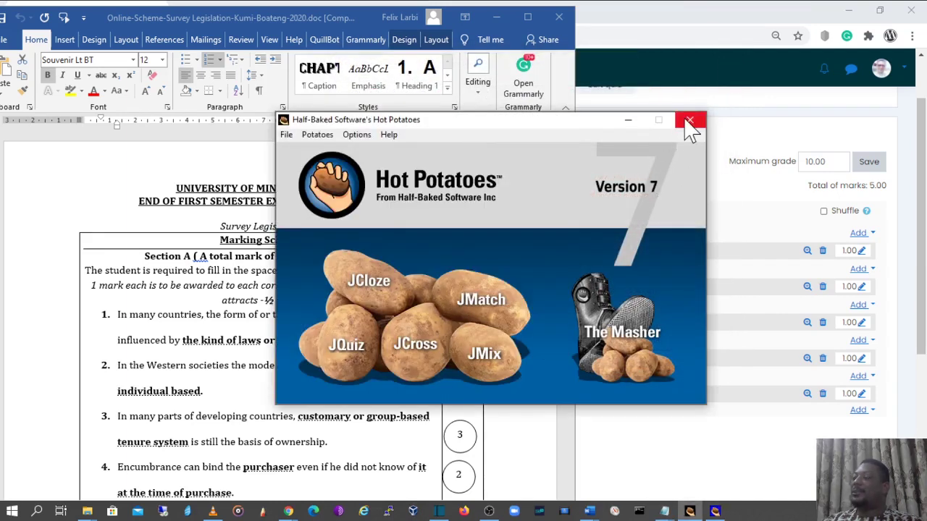
{"action": "left_click", "coordinate": [690, 122]}
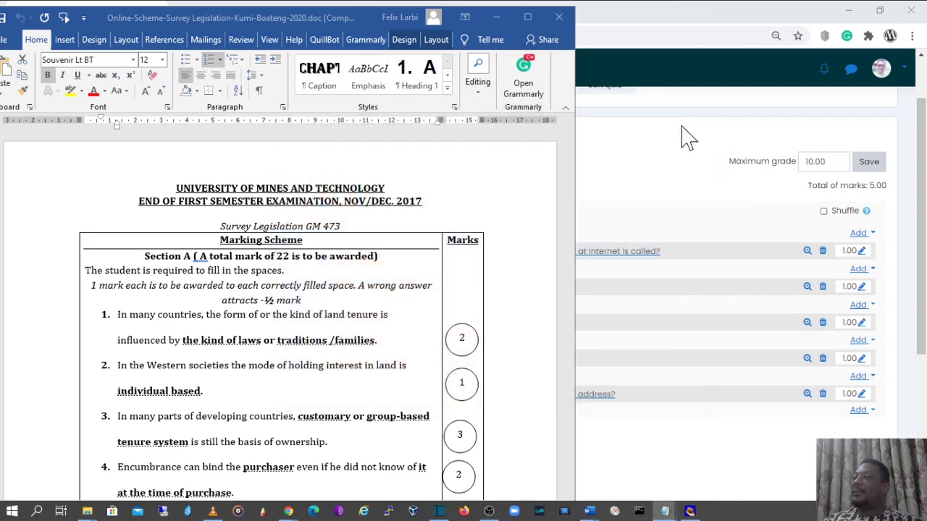
{"action": "left_click", "coordinate": [679, 152]}
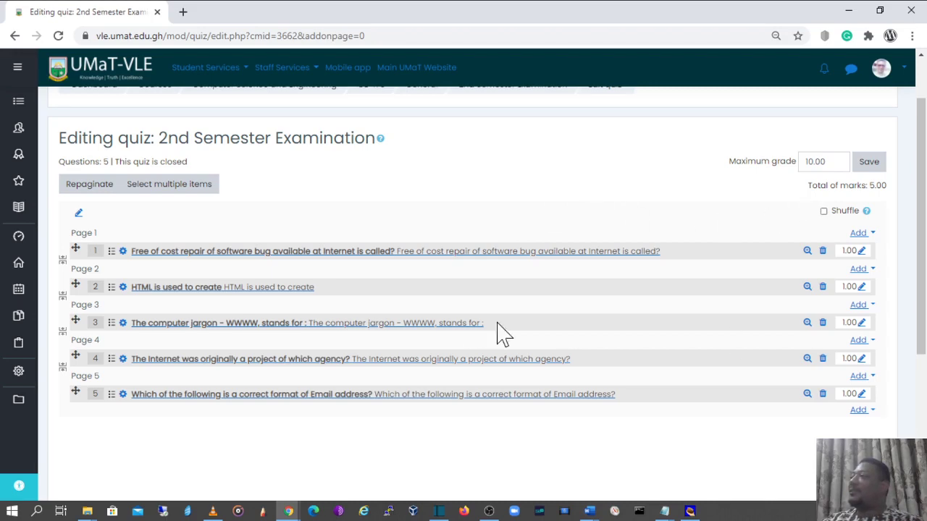
Go to the 2nd Semester Examination quiz and open its question bank's import page
{"action": "scroll", "coordinate": [465, 224], "scroll_direction": "up", "scroll_amount": 1}
{"action": "left_click", "coordinate": [509, 155]}
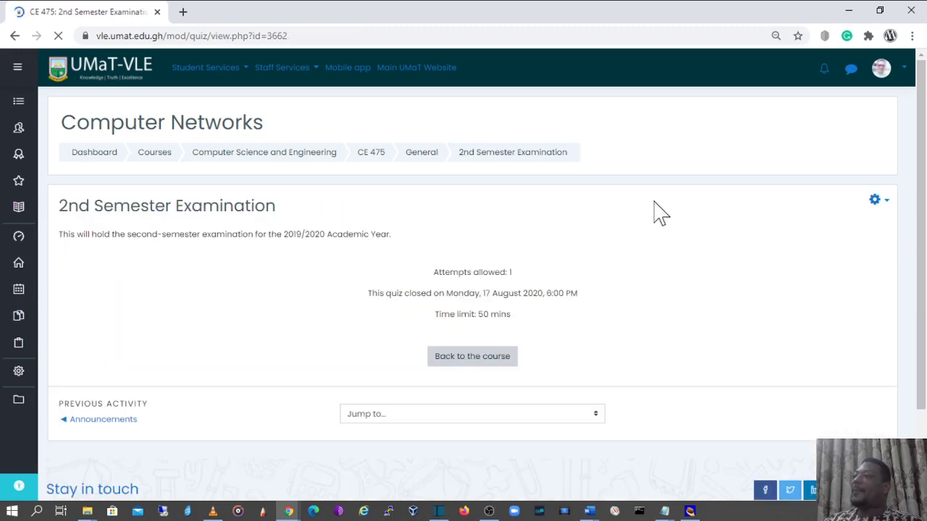
{"action": "left_click", "coordinate": [882, 208]}
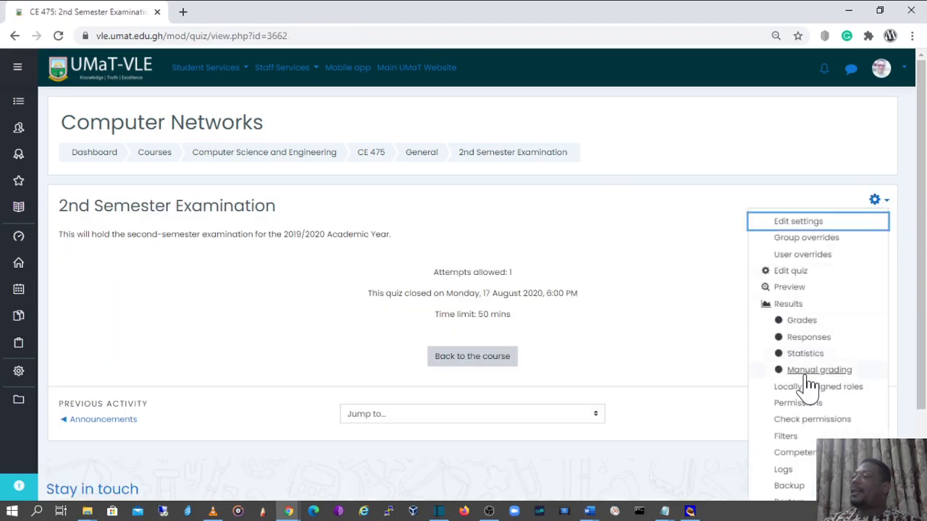
{"action": "scroll", "coordinate": [818, 323], "scroll_direction": "down", "scroll_amount": 3}
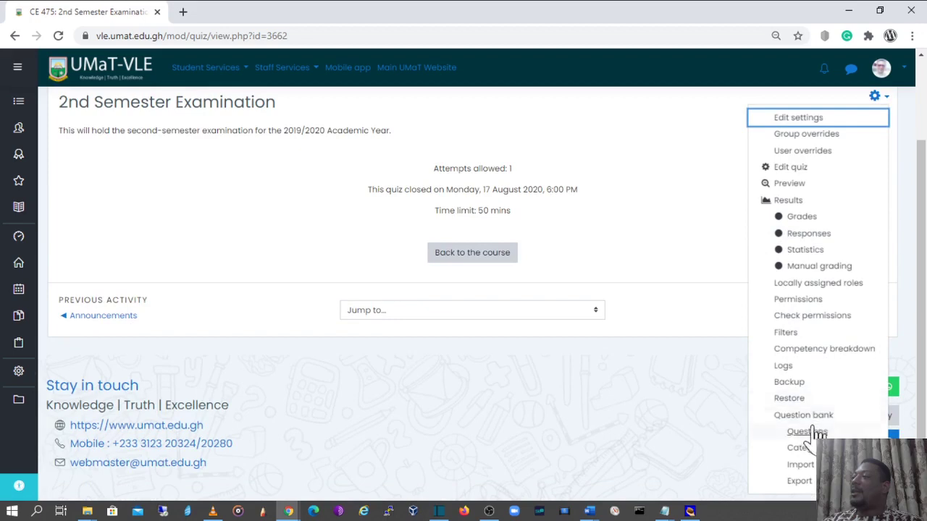
{"action": "left_click", "coordinate": [803, 467]}
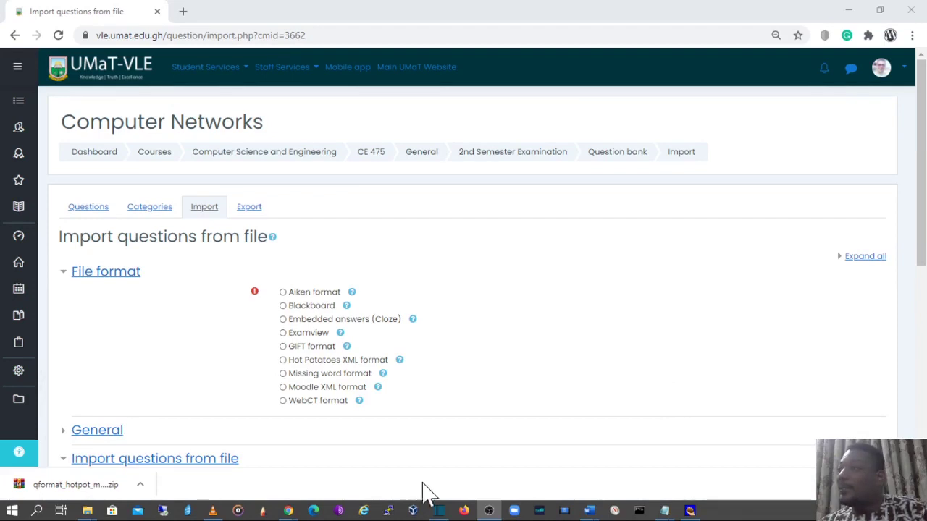
Set the import file format to Hot Potatoes XML and the import category to MCQs Examination
{"action": "left_click", "coordinate": [369, 359]}
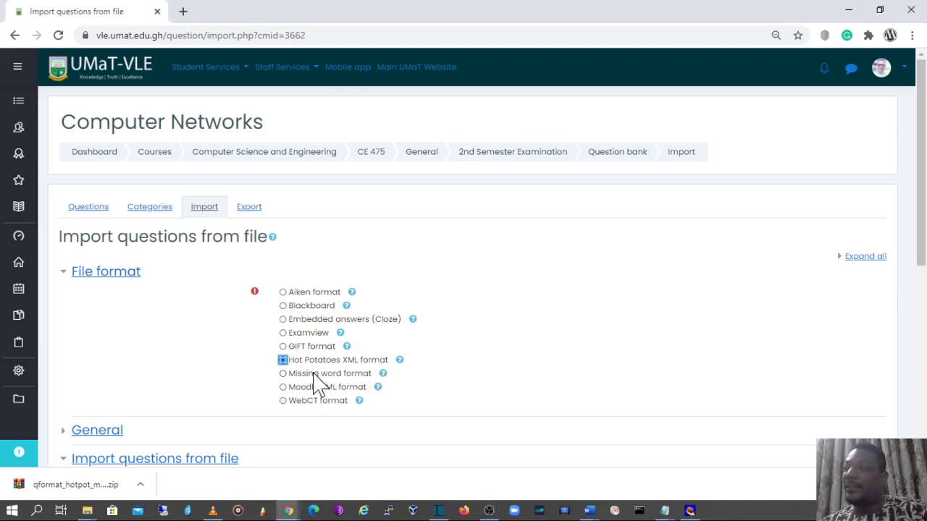
{"action": "scroll", "coordinate": [547, 380], "scroll_direction": "down", "scroll_amount": 3}
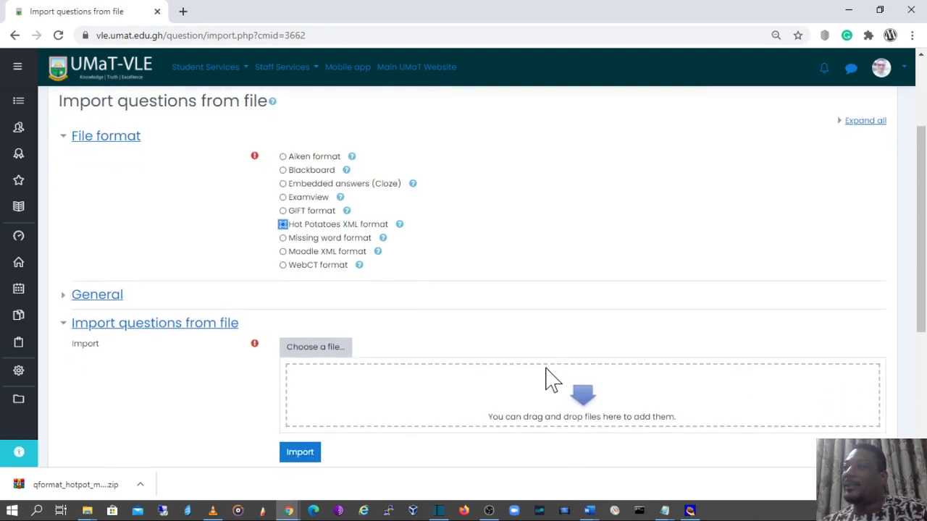
{"action": "left_click", "coordinate": [105, 230]}
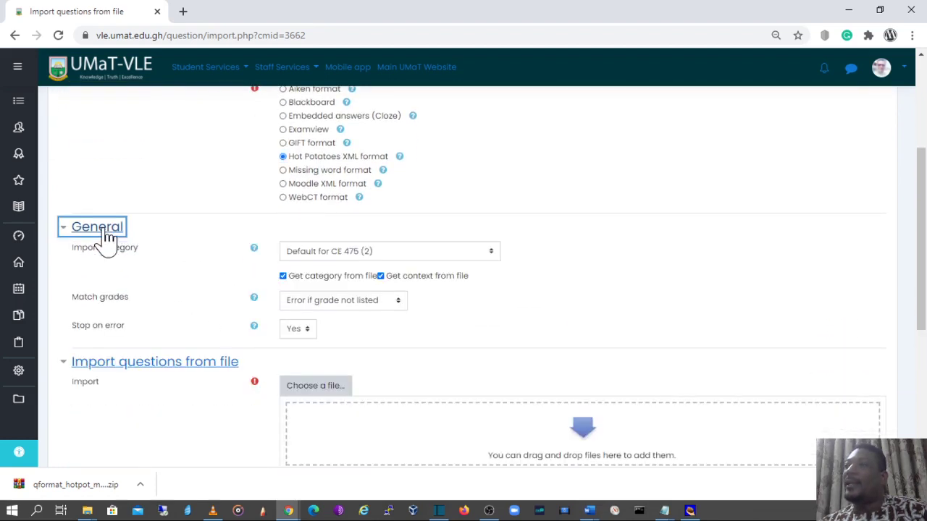
{"action": "left_click", "coordinate": [319, 255]}
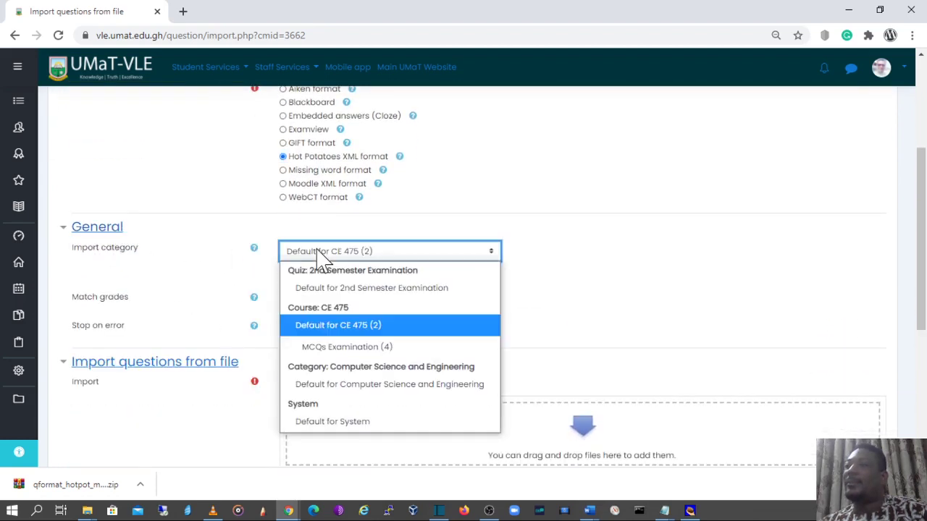
{"action": "left_click", "coordinate": [348, 347]}
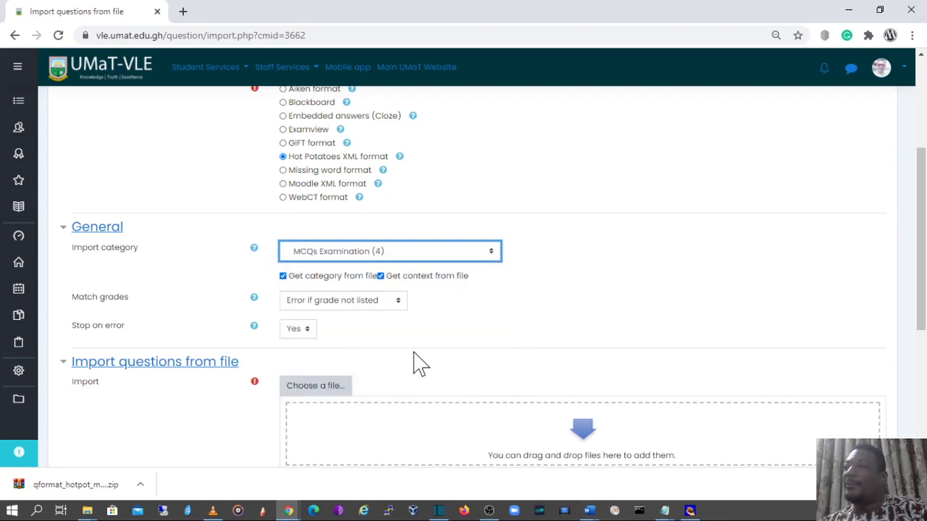
Upload FillinQuestions.jcl as the import file and import its questions into the question bank
{"action": "scroll", "coordinate": [427, 362], "scroll_direction": "down", "scroll_amount": 1}
{"action": "scroll", "coordinate": [427, 362], "scroll_direction": "down", "scroll_amount": 1}
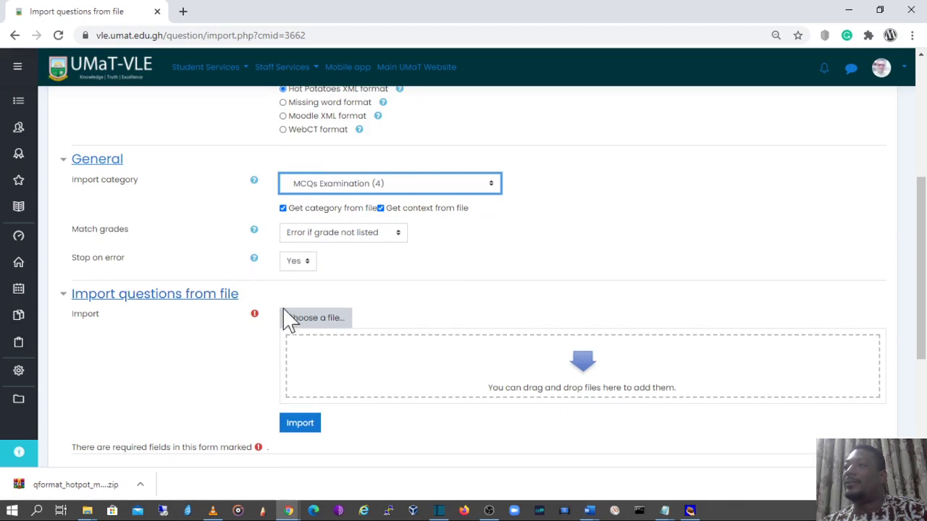
{"action": "left_click", "coordinate": [318, 325]}
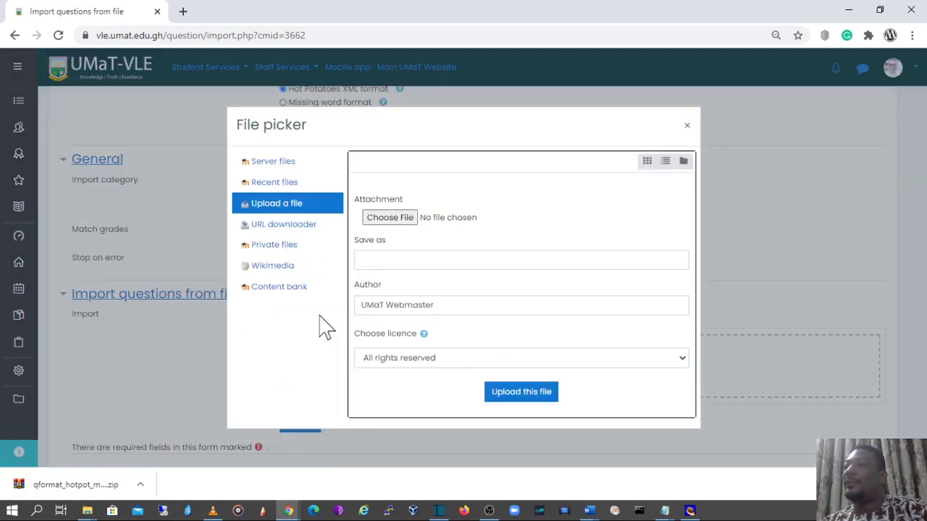
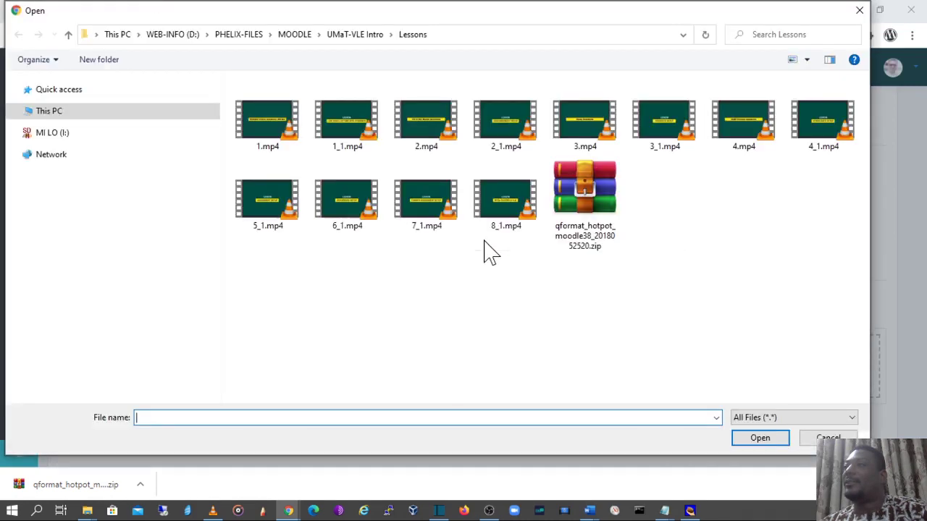
{"action": "left_click", "coordinate": [716, 418]}
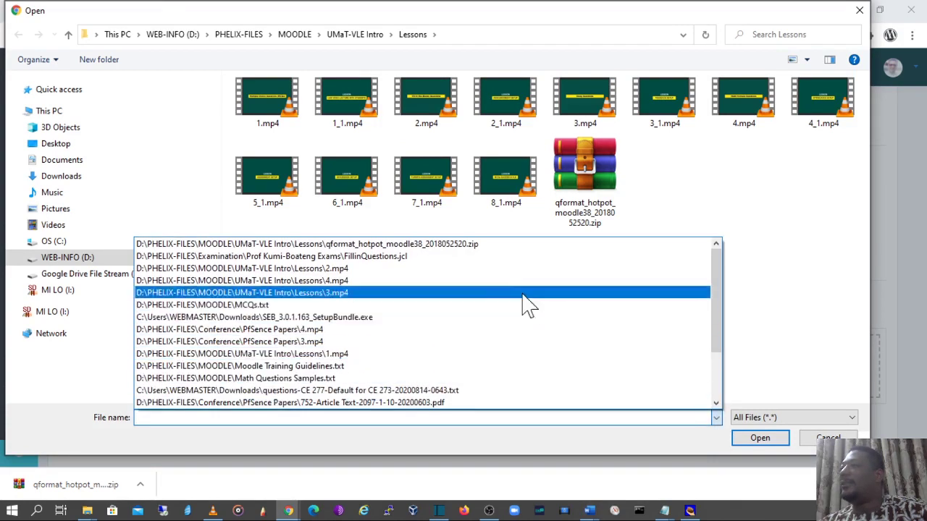
{"action": "left_click", "coordinate": [416, 268]}
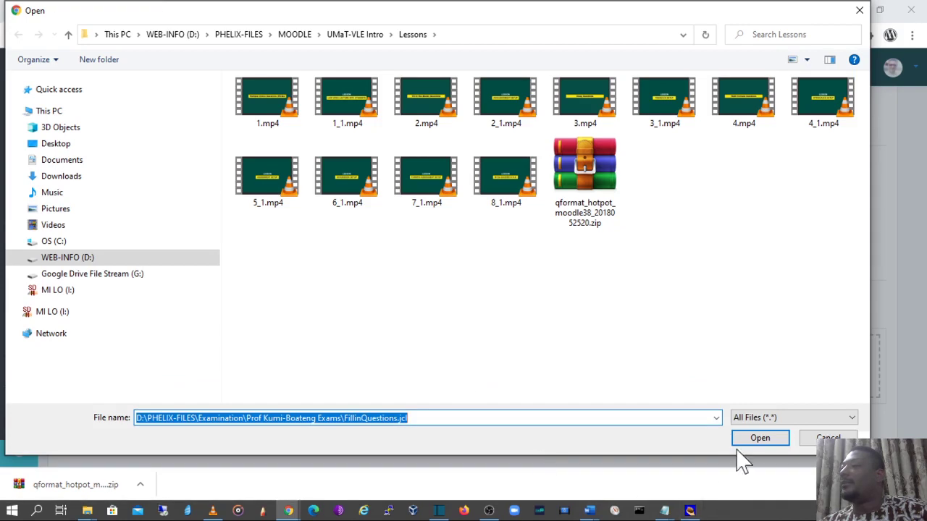
{"action": "left_click", "coordinate": [759, 438]}
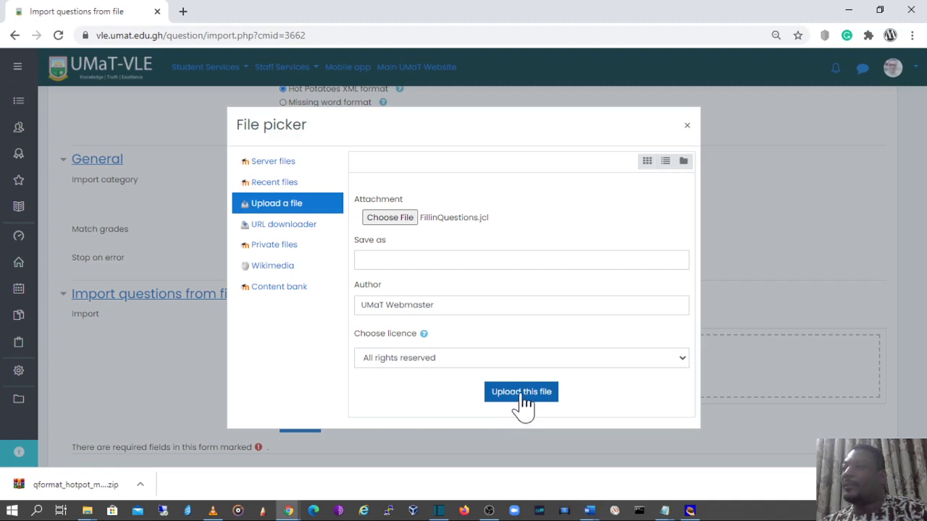
{"action": "left_click", "coordinate": [520, 398]}
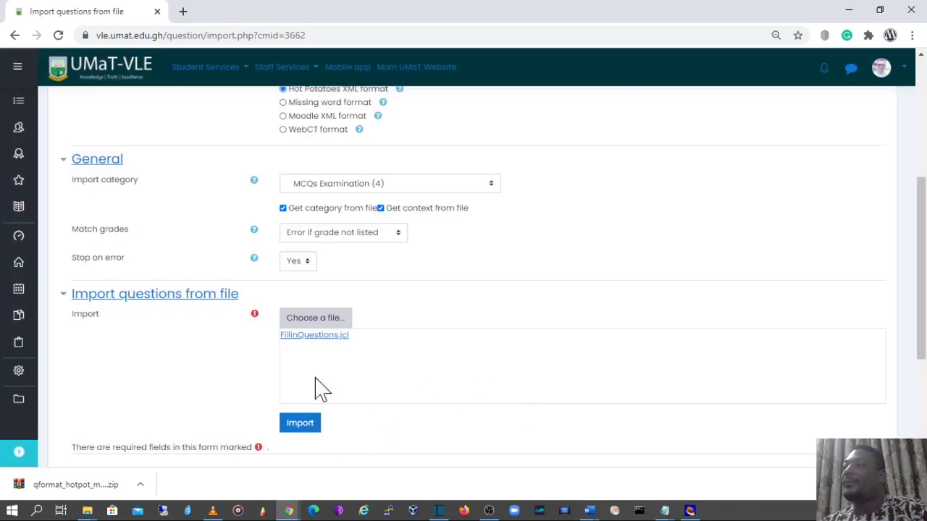
{"action": "left_click", "coordinate": [309, 429]}
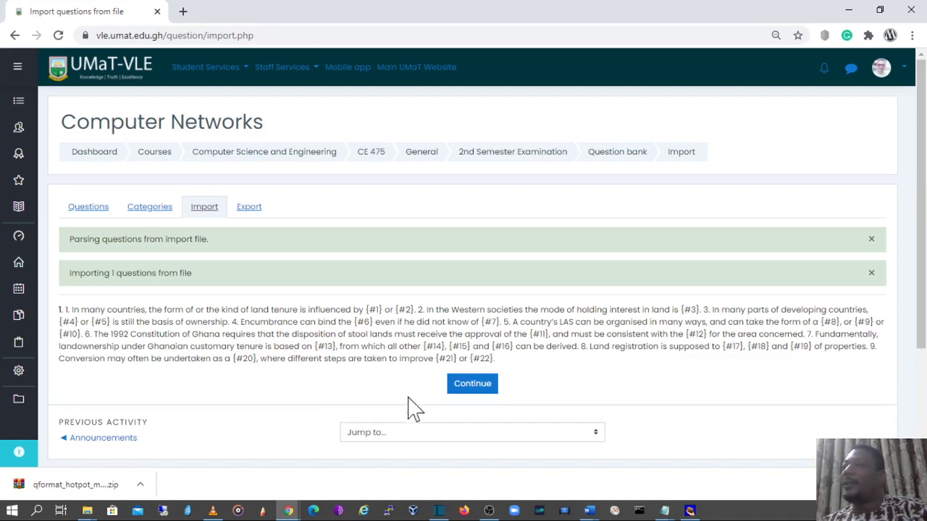
Read through the import report, continue to the question bank and look over the MCQs Examination questions
{"action": "scroll", "coordinate": [410, 407], "scroll_direction": "down", "scroll_amount": 1}
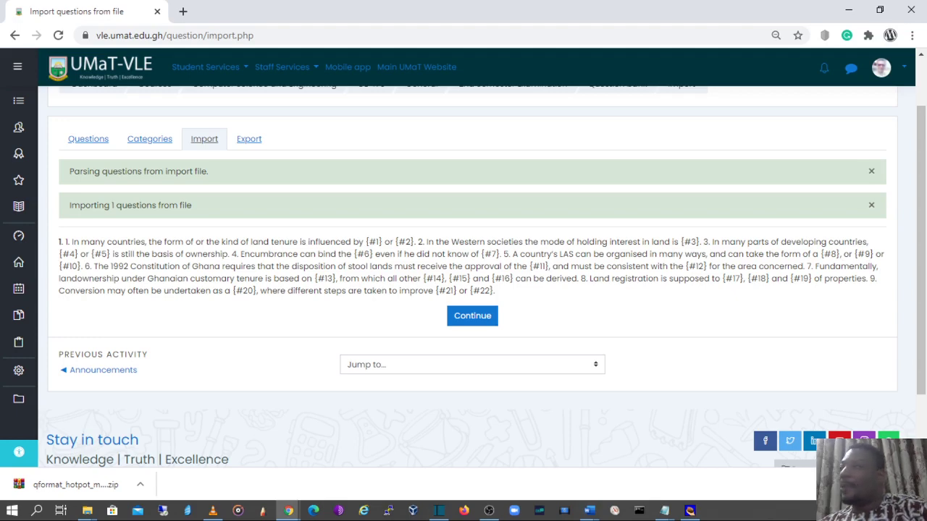
{"action": "left_click", "coordinate": [487, 327]}
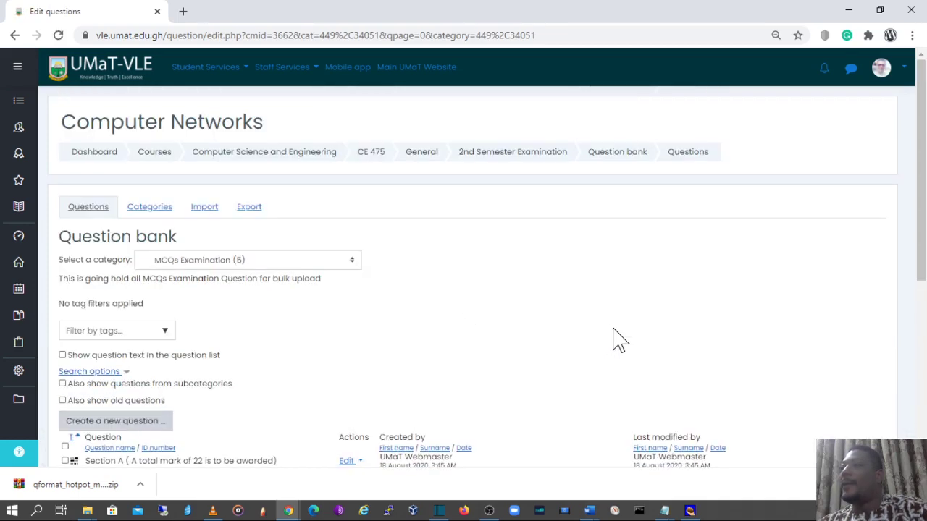
{"action": "scroll", "coordinate": [614, 339], "scroll_direction": "down", "scroll_amount": 4}
{"action": "scroll", "coordinate": [582, 310], "scroll_direction": "up", "scroll_amount": 1}
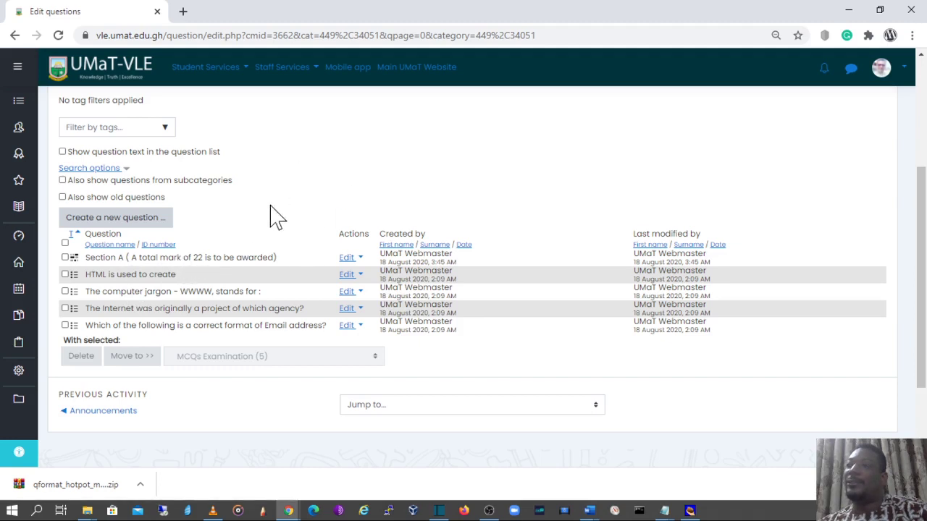
Return to the 2nd Semester Examination quiz and open it for editing its questions
{"action": "scroll", "coordinate": [543, 283], "scroll_direction": "up", "scroll_amount": 3}
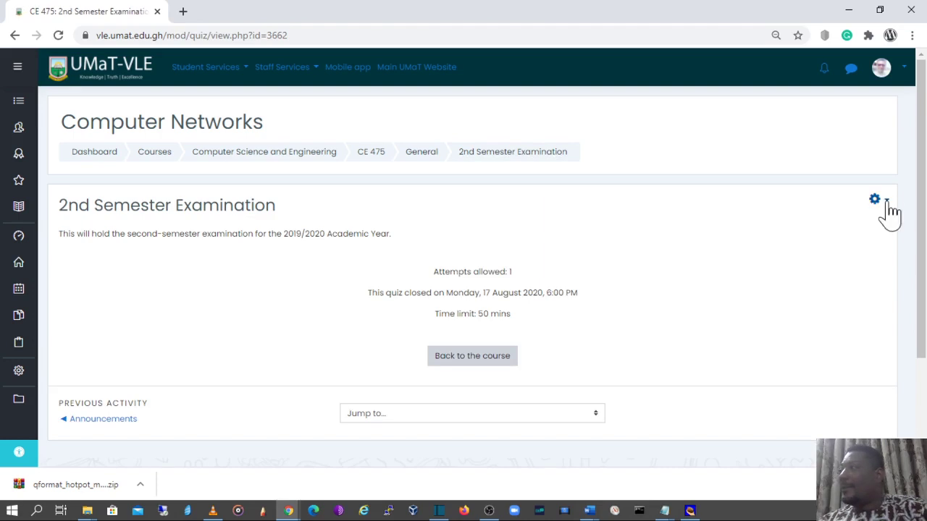
{"action": "left_click", "coordinate": [885, 202]}
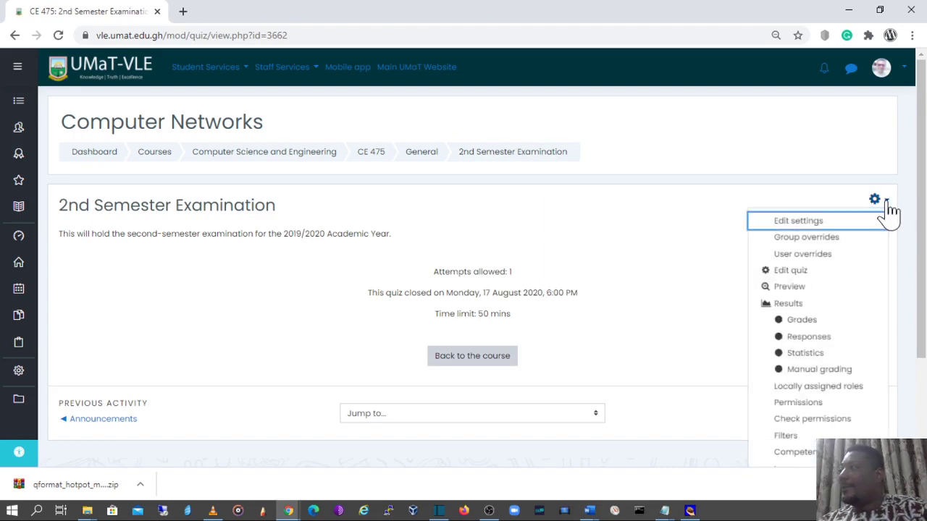
{"action": "left_click", "coordinate": [787, 274]}
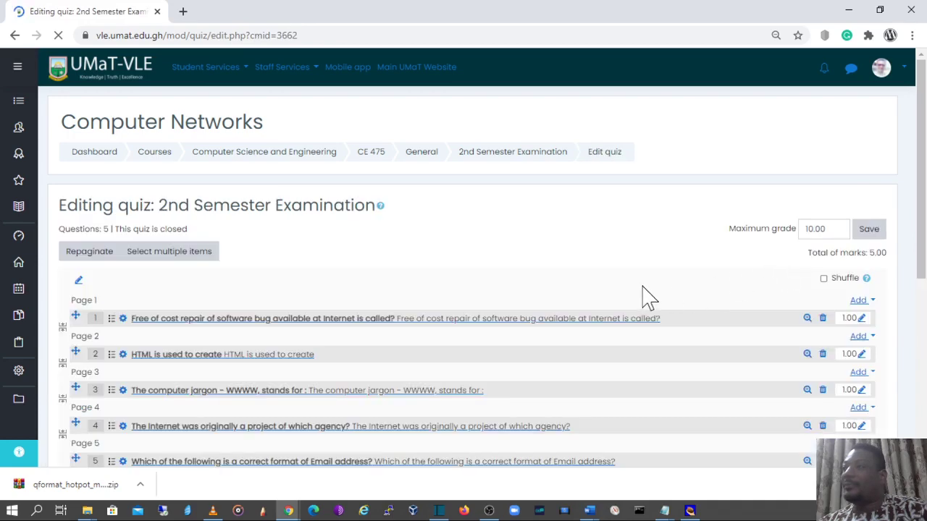
Add the Section A gap-fill question from the question bank's MCQs Examination category to the end of the quiz
{"action": "scroll", "coordinate": [643, 298], "scroll_direction": "down", "scroll_amount": 2}
{"action": "left_click", "coordinate": [860, 341]}
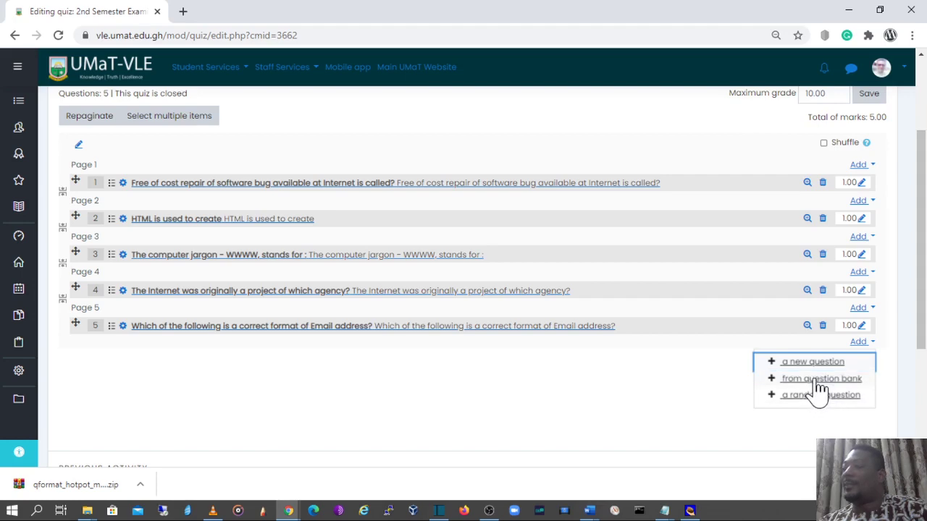
{"action": "left_click", "coordinate": [817, 380]}
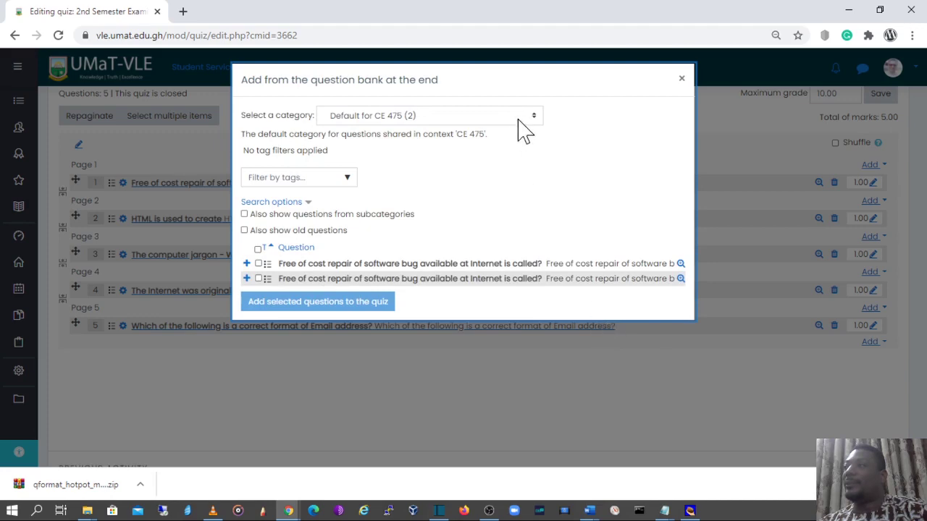
{"action": "left_click", "coordinate": [520, 116]}
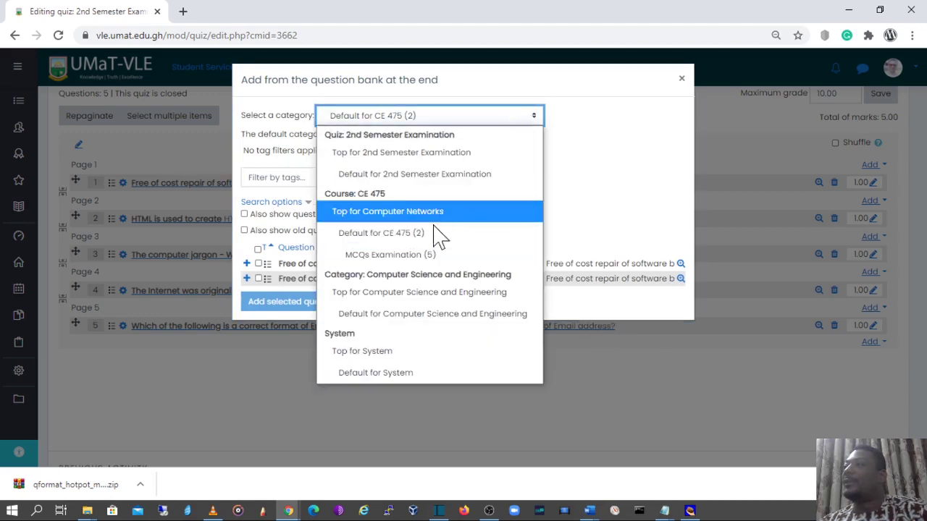
{"action": "left_click", "coordinate": [406, 255]}
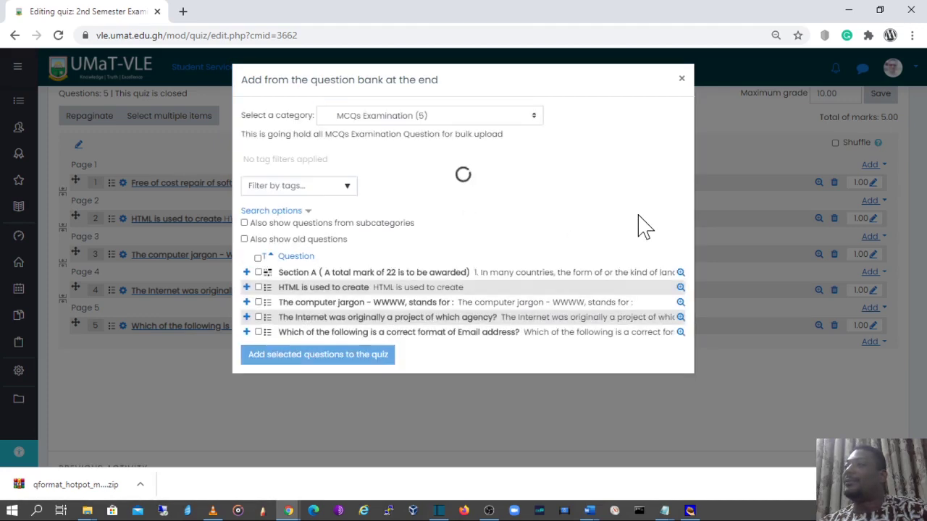
{"action": "left_click", "coordinate": [297, 275]}
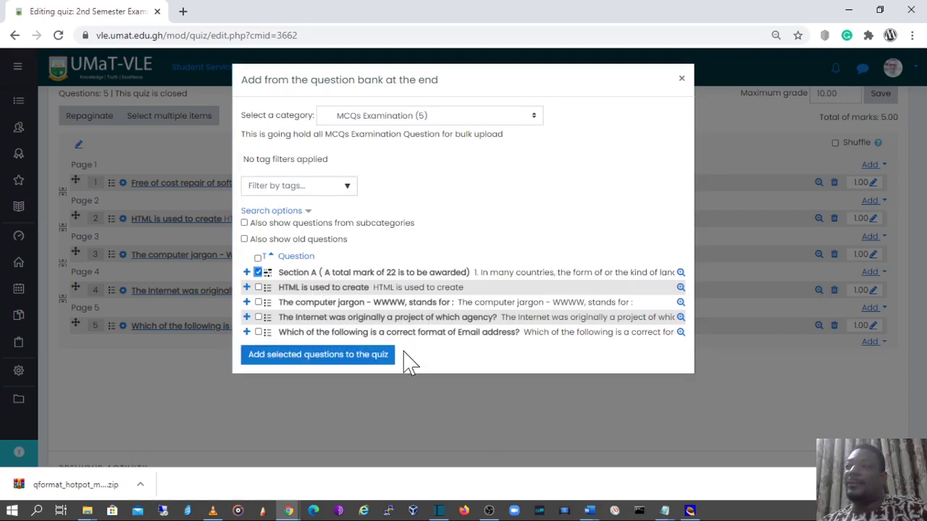
{"action": "left_click", "coordinate": [316, 358]}
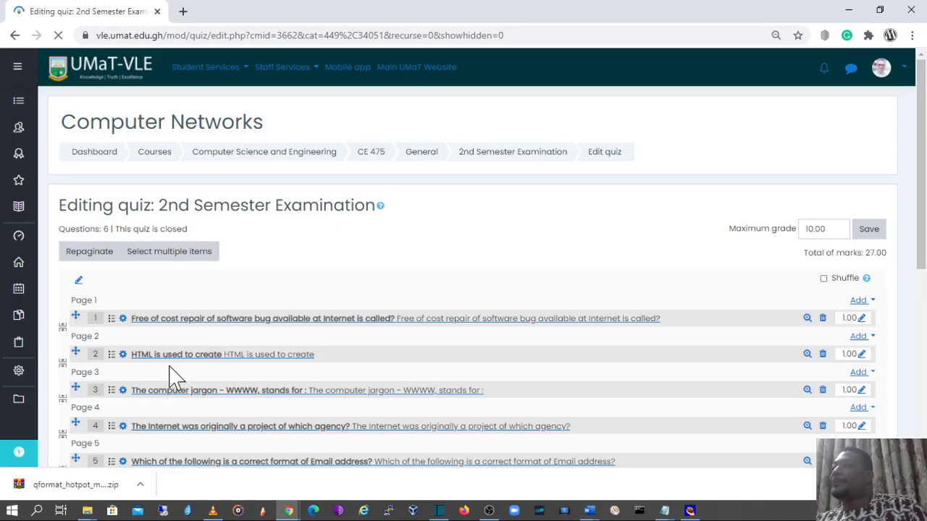
Look over the quiz's question list, checking the marks per question, the total of marks and the maximum grade
{"action": "scroll", "coordinate": [173, 376], "scroll_direction": "down", "scroll_amount": 3}
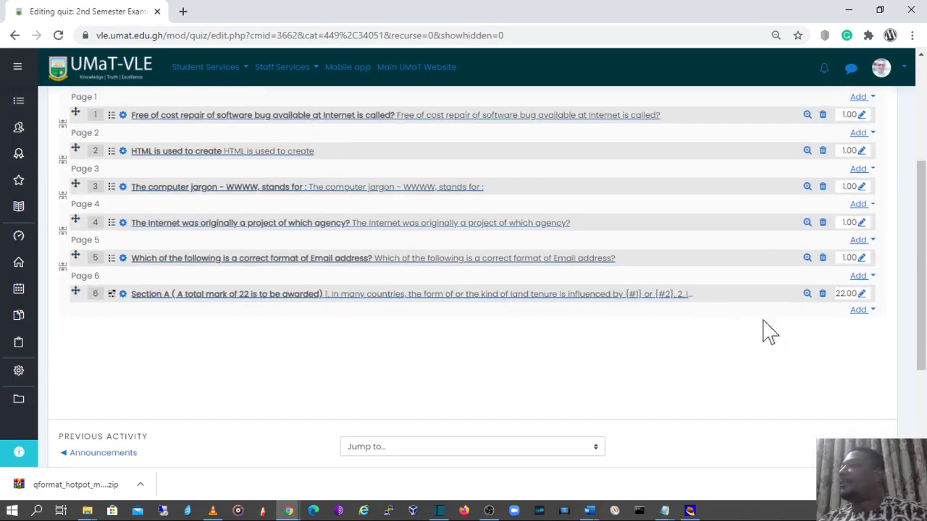
{"action": "scroll", "coordinate": [779, 330], "scroll_direction": "up", "scroll_amount": 2}
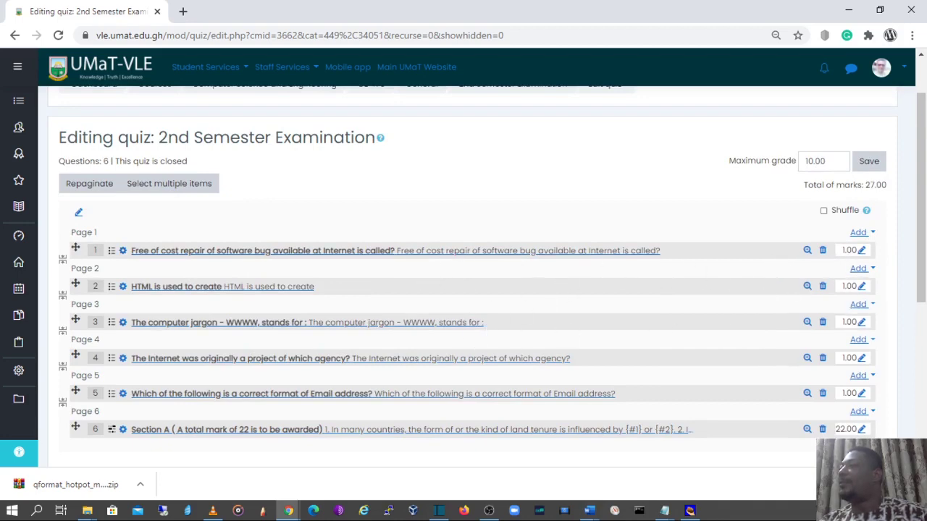
{"action": "scroll", "coordinate": [849, 391], "scroll_direction": "down", "scroll_amount": 1}
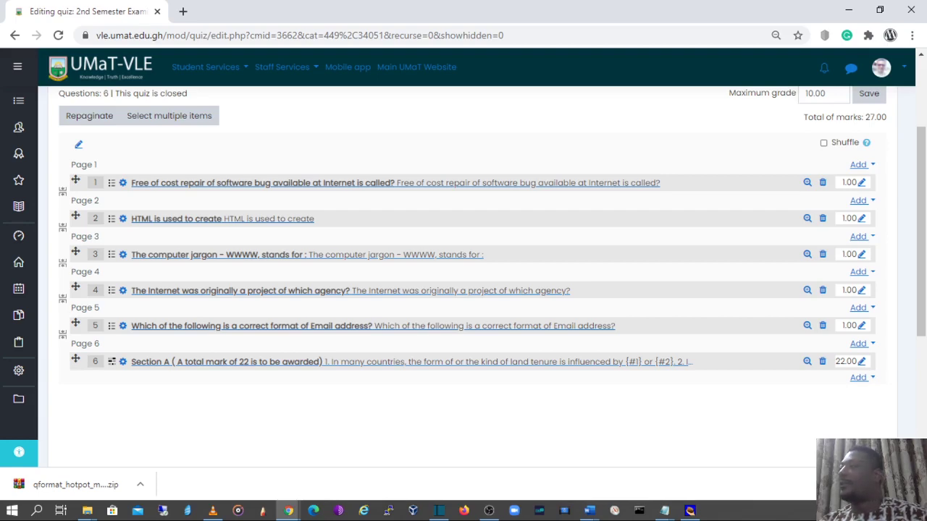
{"action": "scroll", "coordinate": [848, 346], "scroll_direction": "up", "scroll_amount": 3}
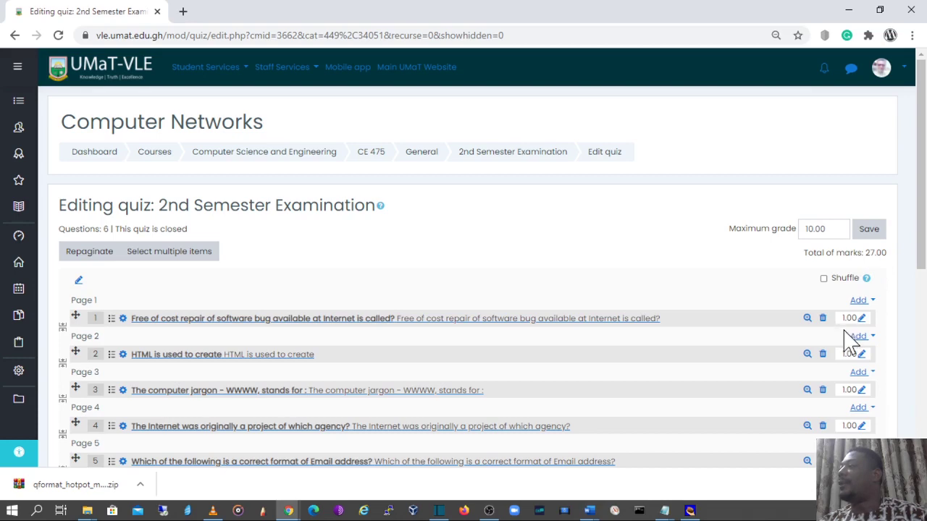
{"action": "scroll", "coordinate": [848, 346], "scroll_direction": "down", "scroll_amount": 3}
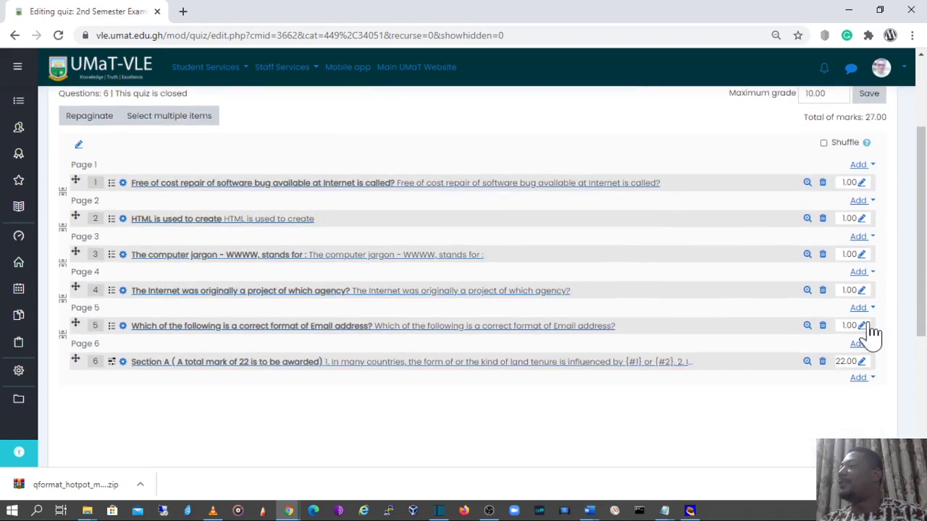
{"action": "scroll", "coordinate": [871, 333], "scroll_direction": "up", "scroll_amount": 3}
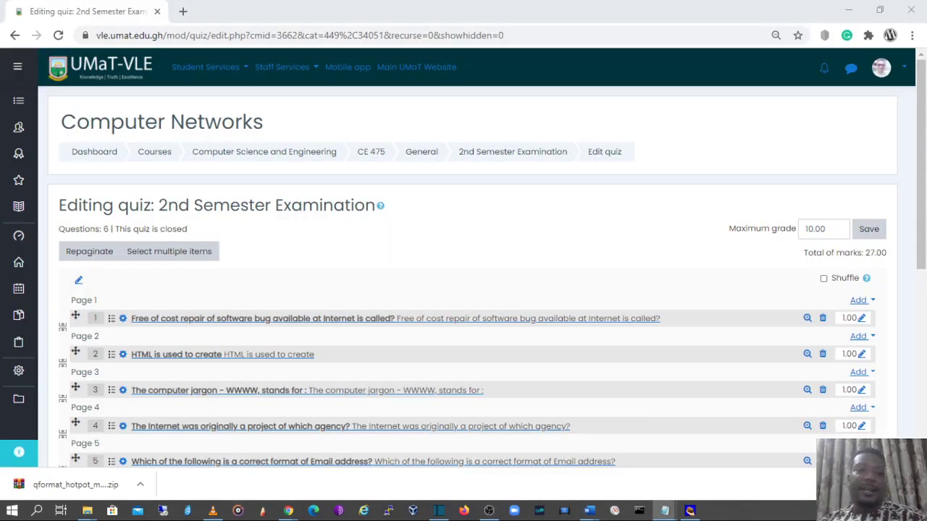
Switch to Moodle Training Guidelines.txt in Notepad and review the workshop's question types from Multiple Choice through Essay Questions
{"action": "key", "text": "alt+Tab"}
{"action": "scroll", "coordinate": [656, 101], "scroll_direction": "down", "scroll_amount": 7}
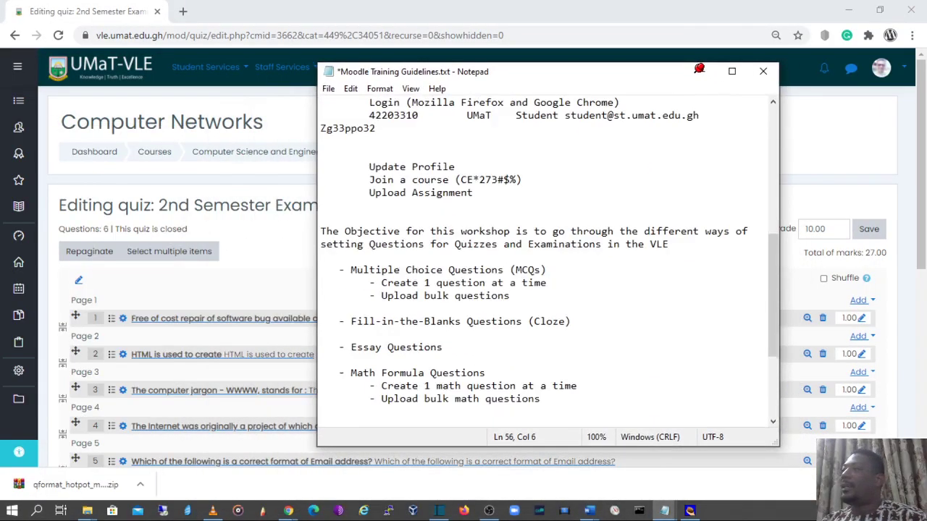
{"action": "scroll", "coordinate": [548, 261], "scroll_direction": "down", "scroll_amount": 4}
{"action": "left_click", "coordinate": [485, 218]}
{"action": "left_click_drag", "start_coordinate": [350, 115], "coordinate": [547, 129]}
{"action": "left_click_drag", "start_coordinate": [571, 167], "coordinate": [547, 166]}
{"action": "left_click", "coordinate": [442, 193]}
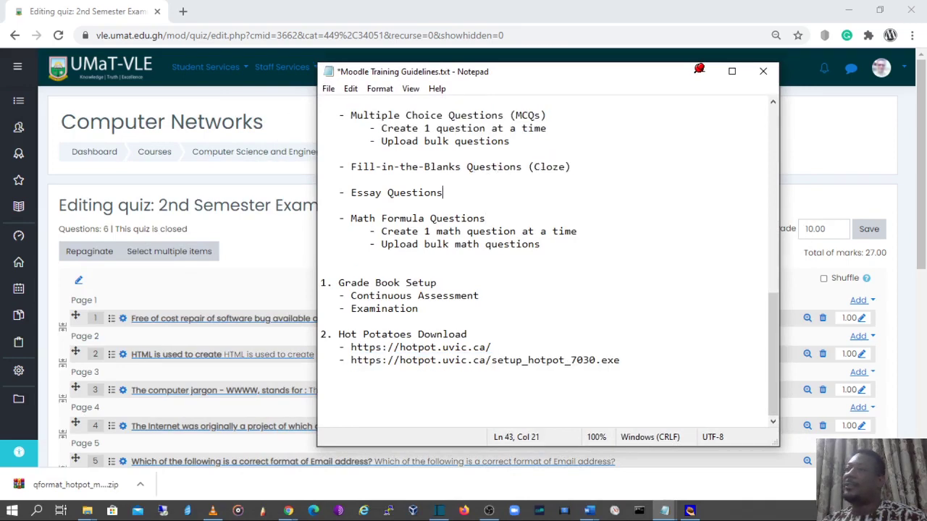